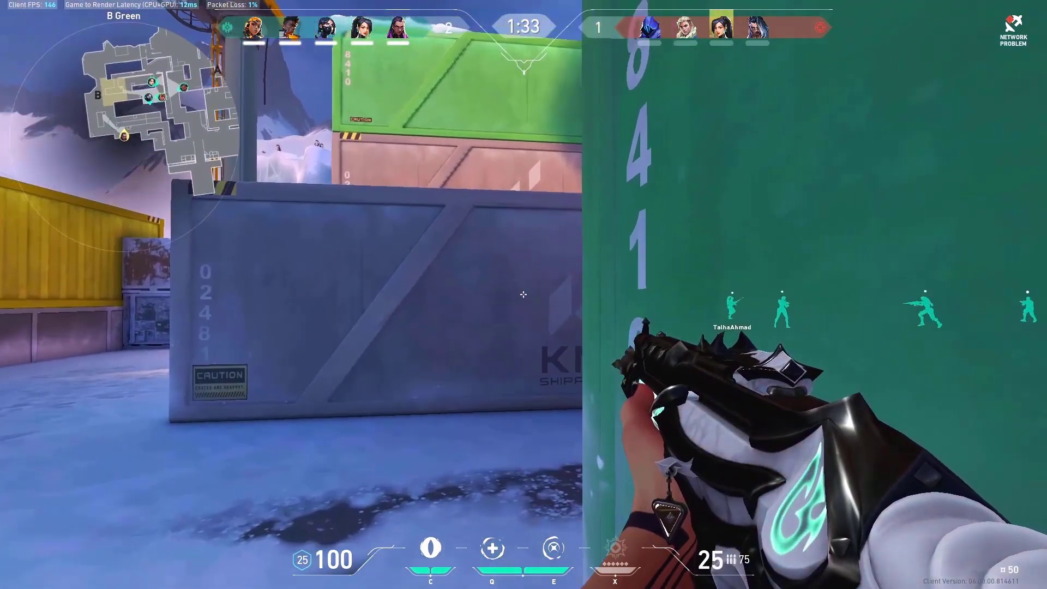
key(a)
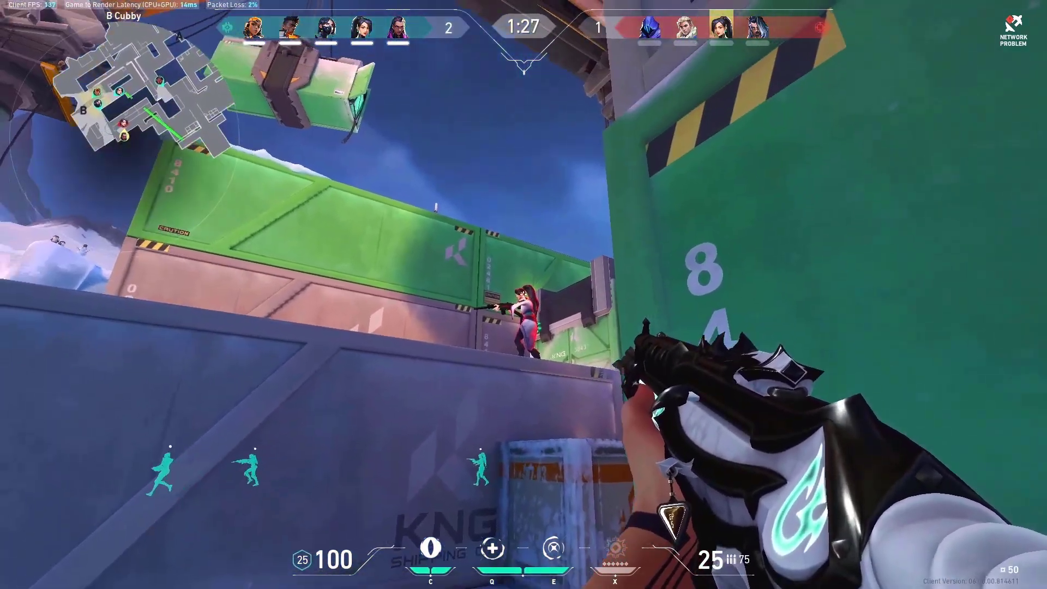
click(524, 295)
click(523, 294)
click(524, 295)
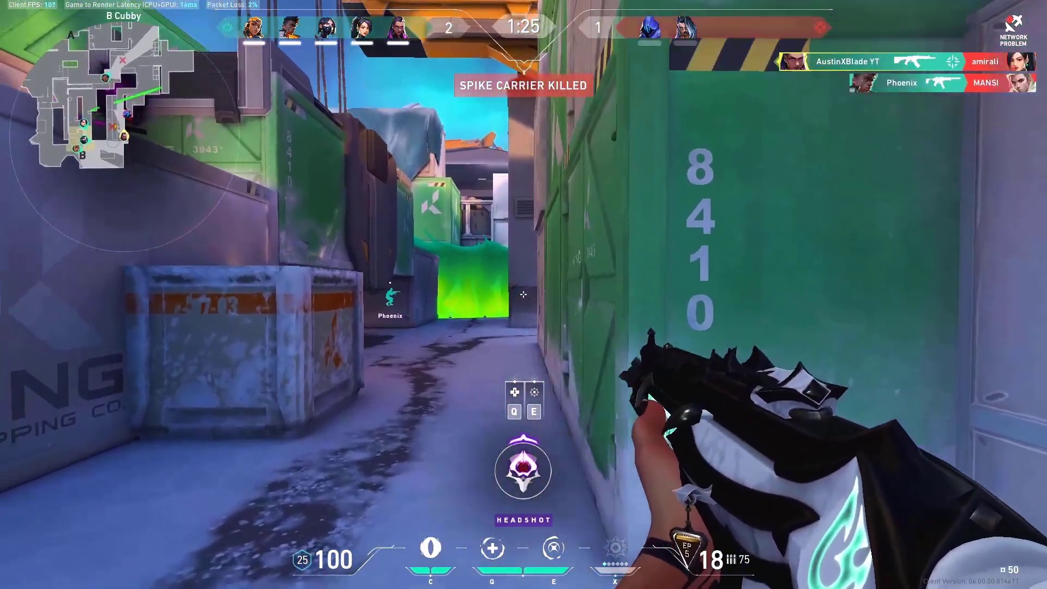
key(w)
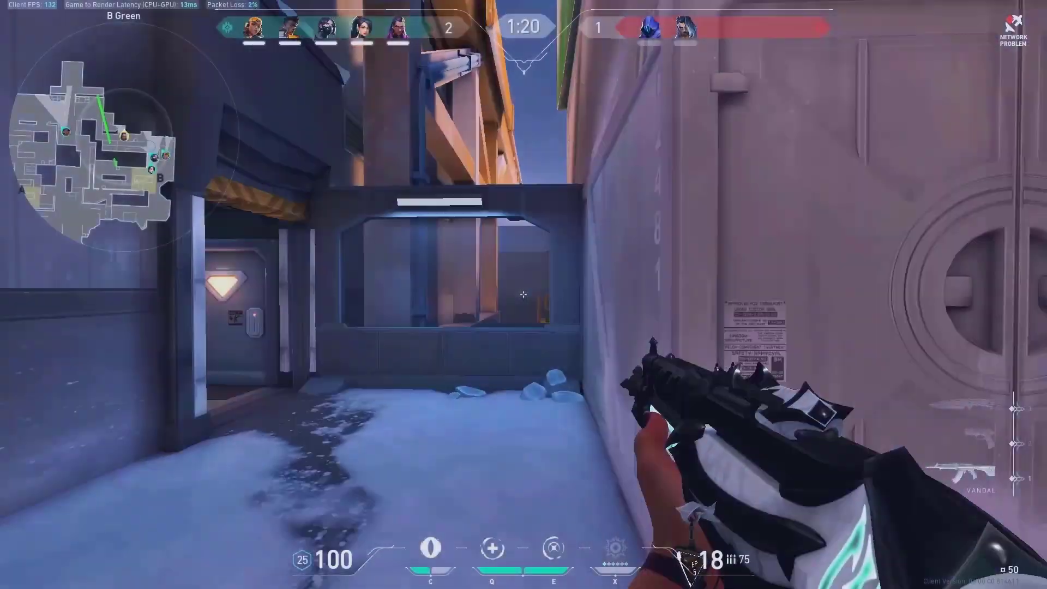
key(c)
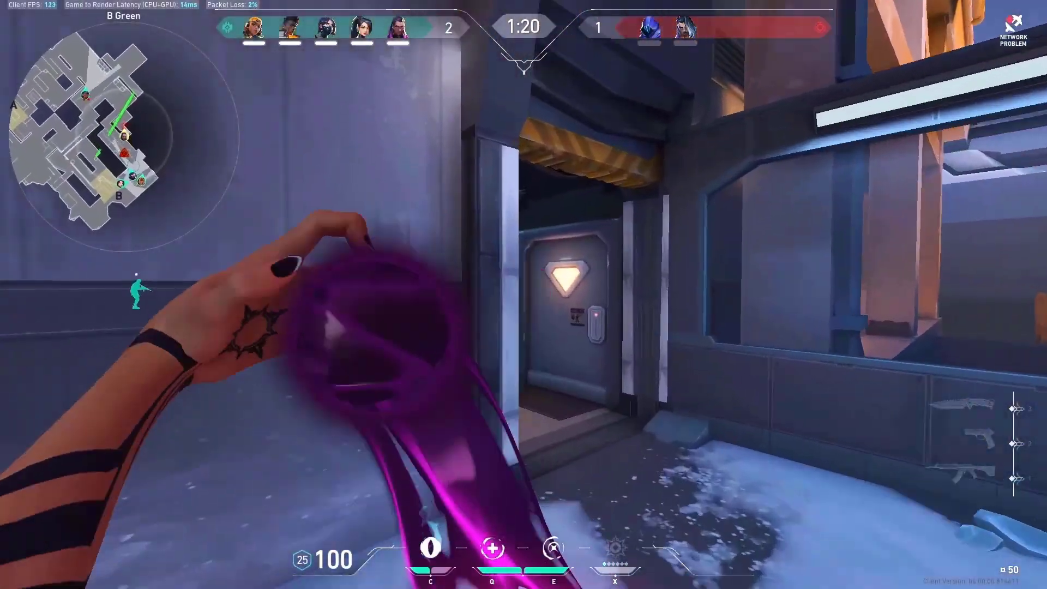
click(523, 295)
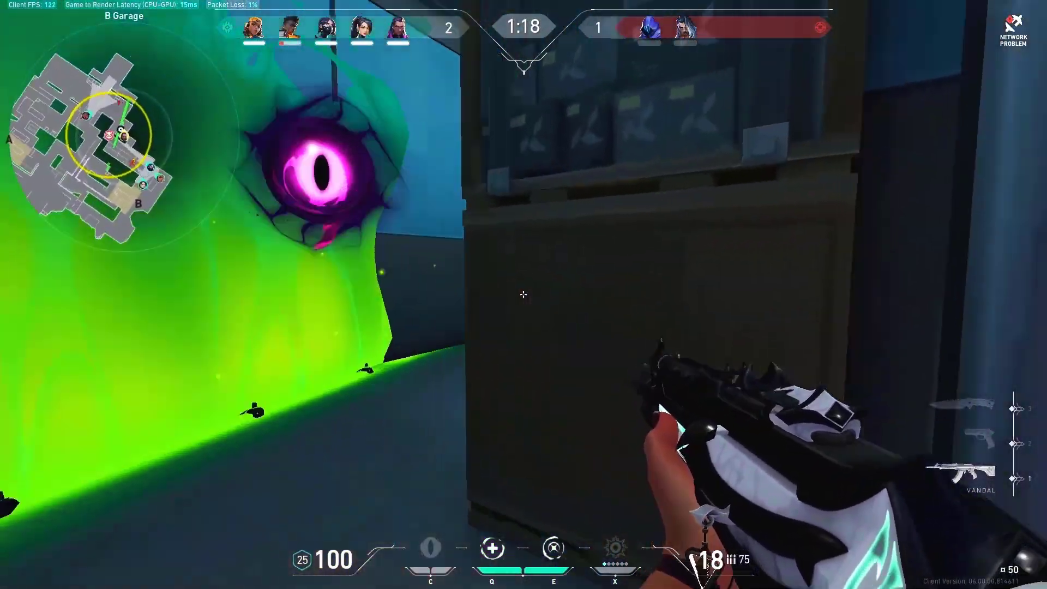
click(524, 294)
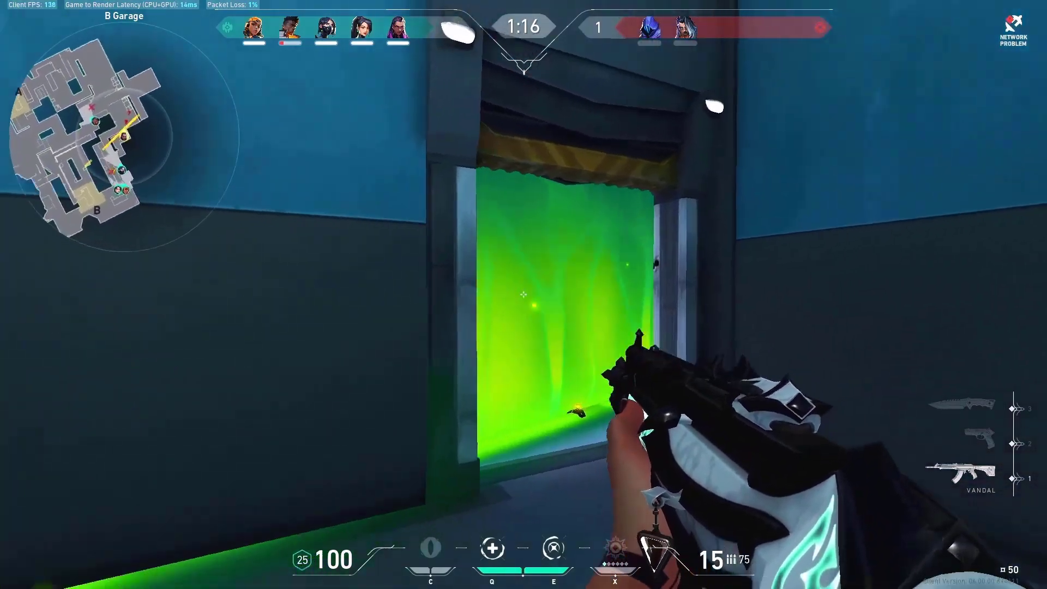
key(s)
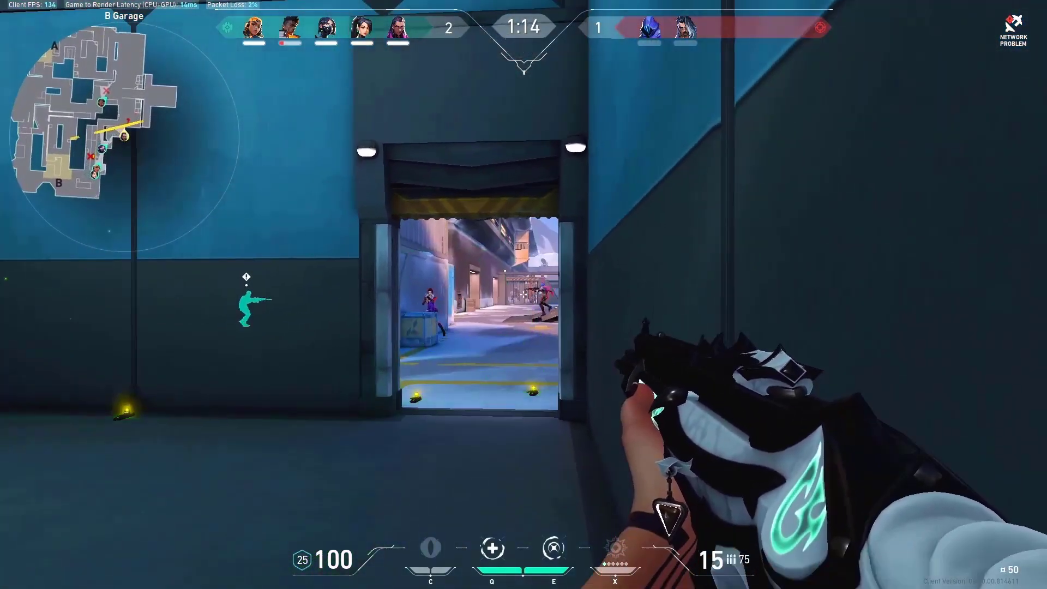
click(523, 294)
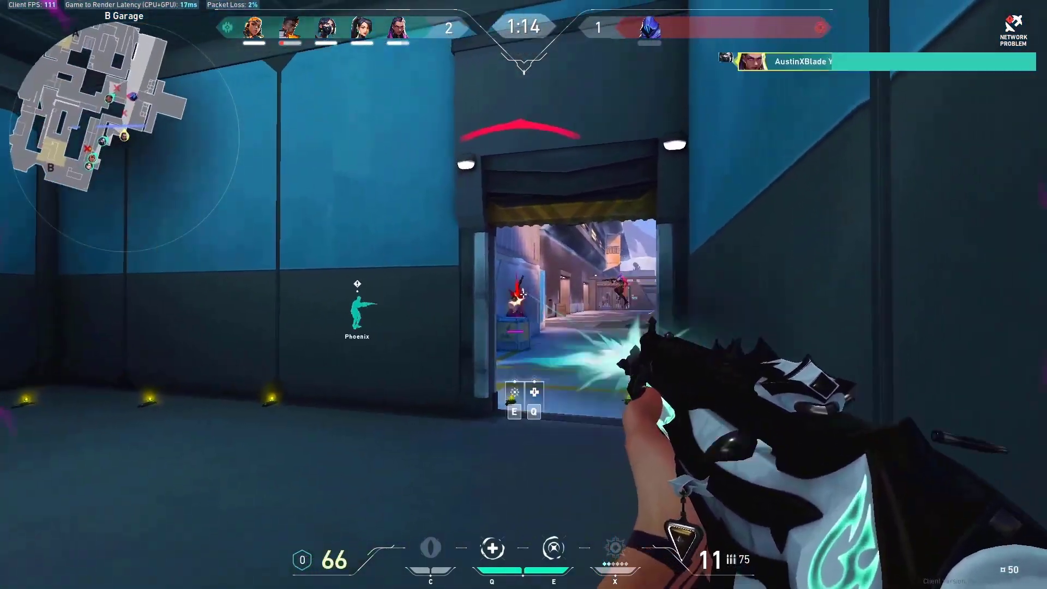
key(e)
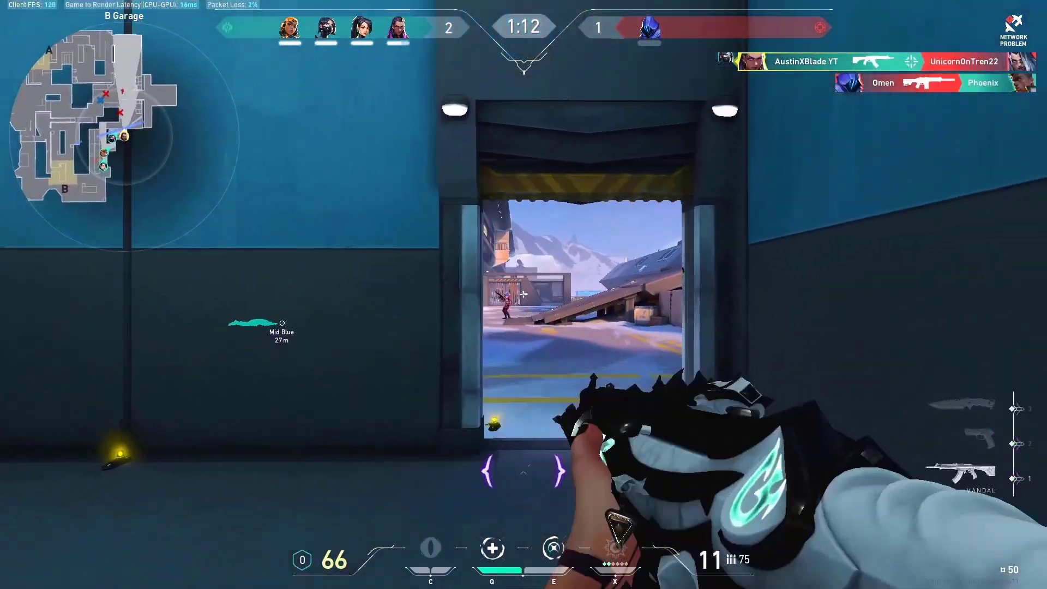
click(523, 294)
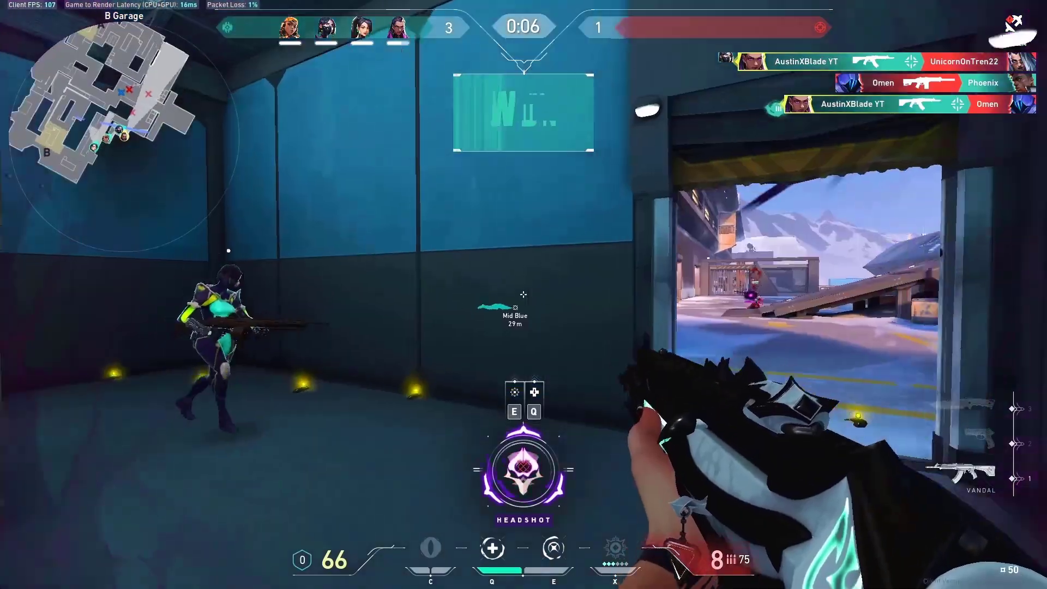
key(q)
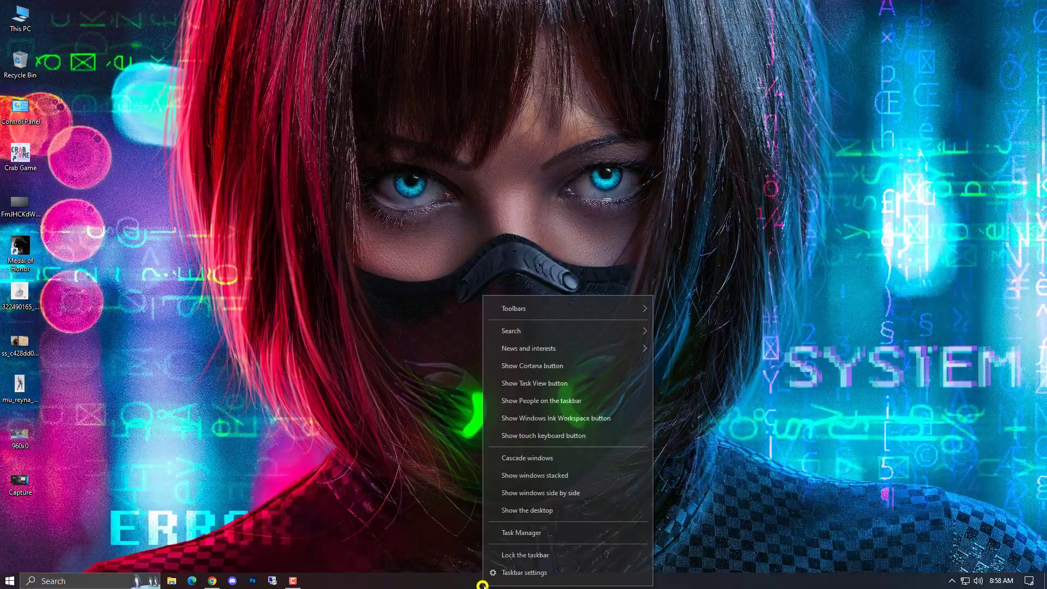
Step: Open Task Manager and end both Google Crash Handler background processes
click(521, 532)
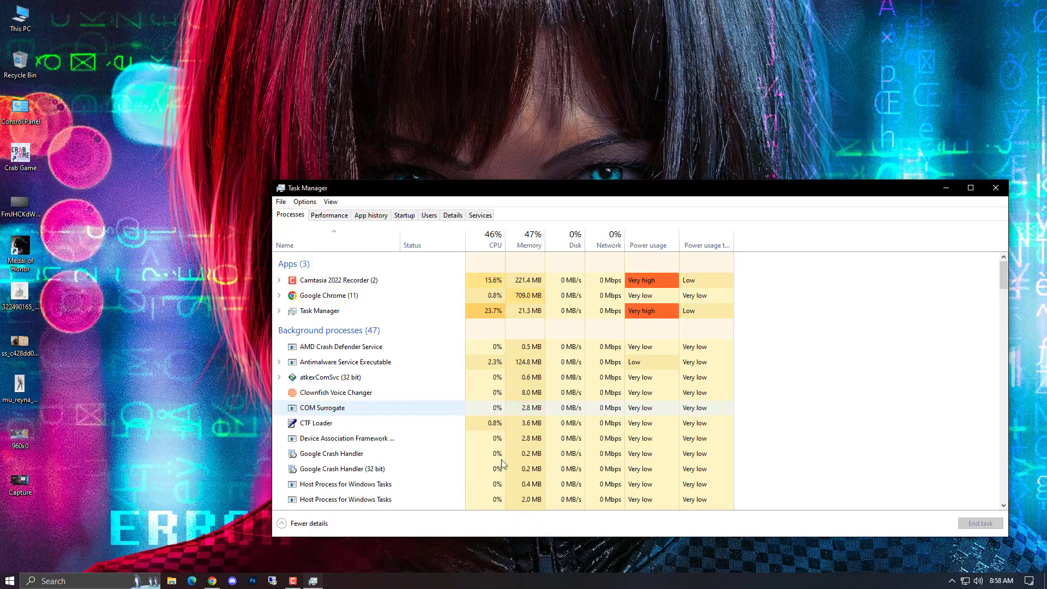
drag(427, 192, 366, 137)
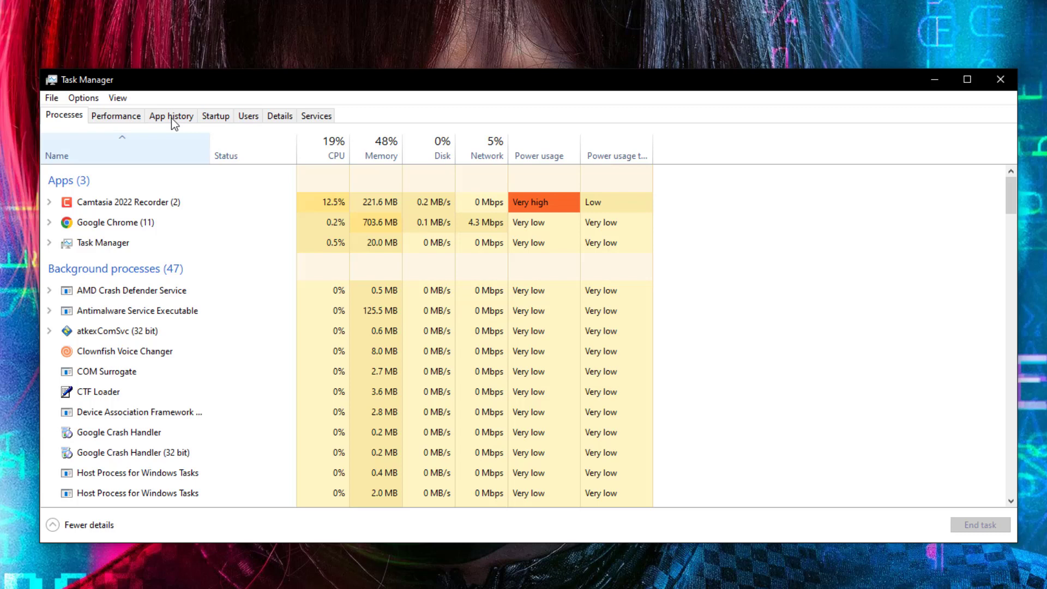
right_click(145, 427)
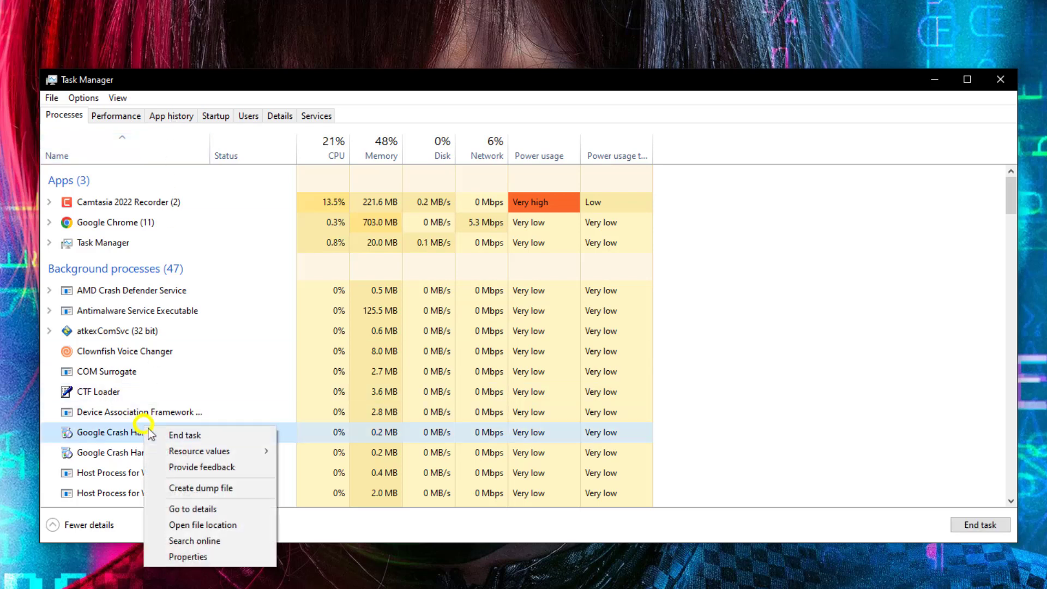
click(151, 434)
right_click(126, 433)
click(143, 440)
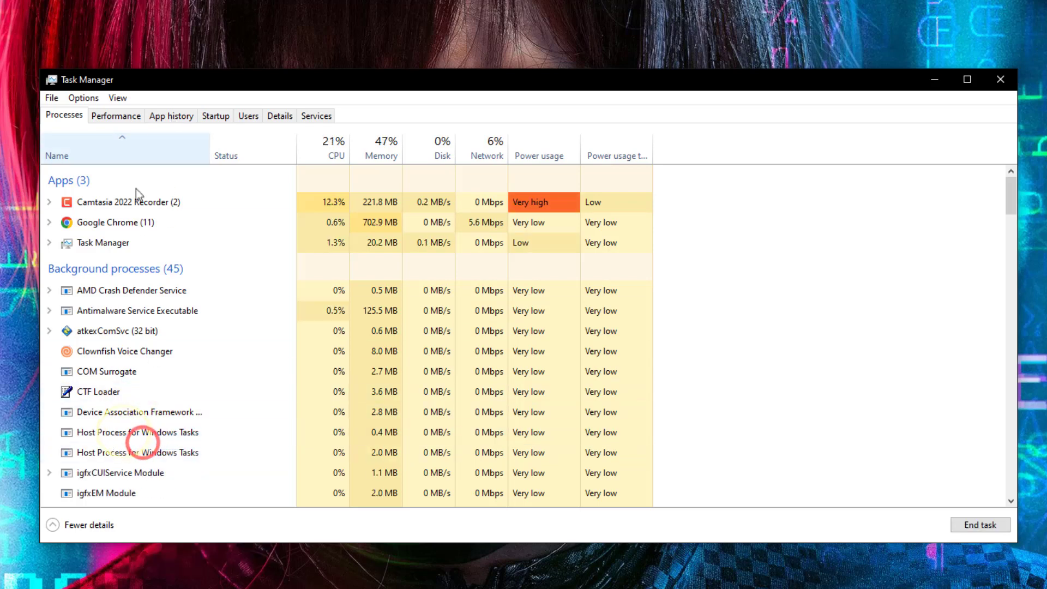
Step: Open Resource Monitor from Task Manager's performance view and examine the physical memory usage, including the standby and free portions
click(129, 113)
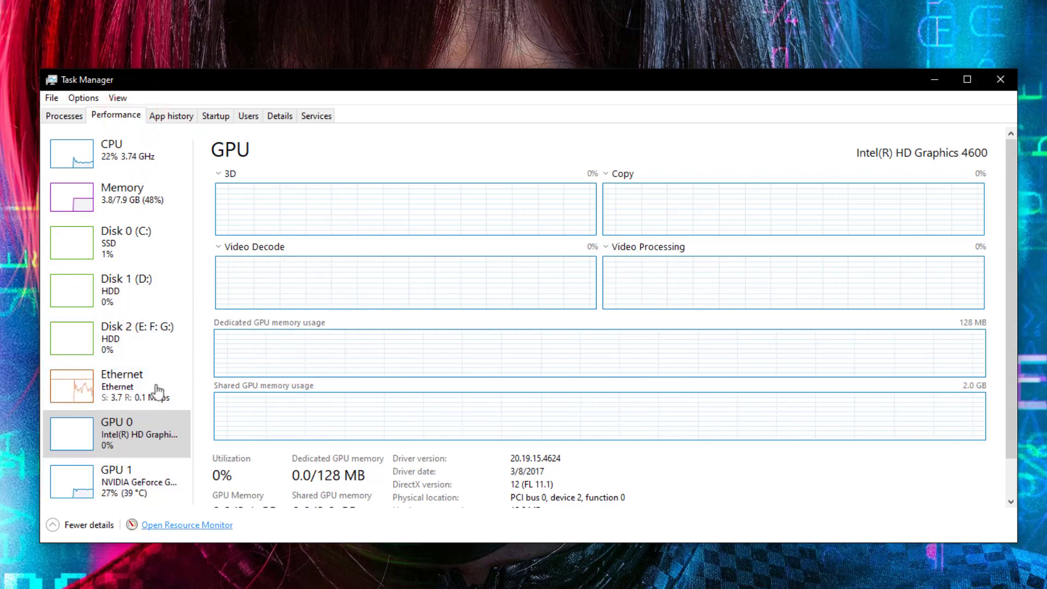
click(167, 525)
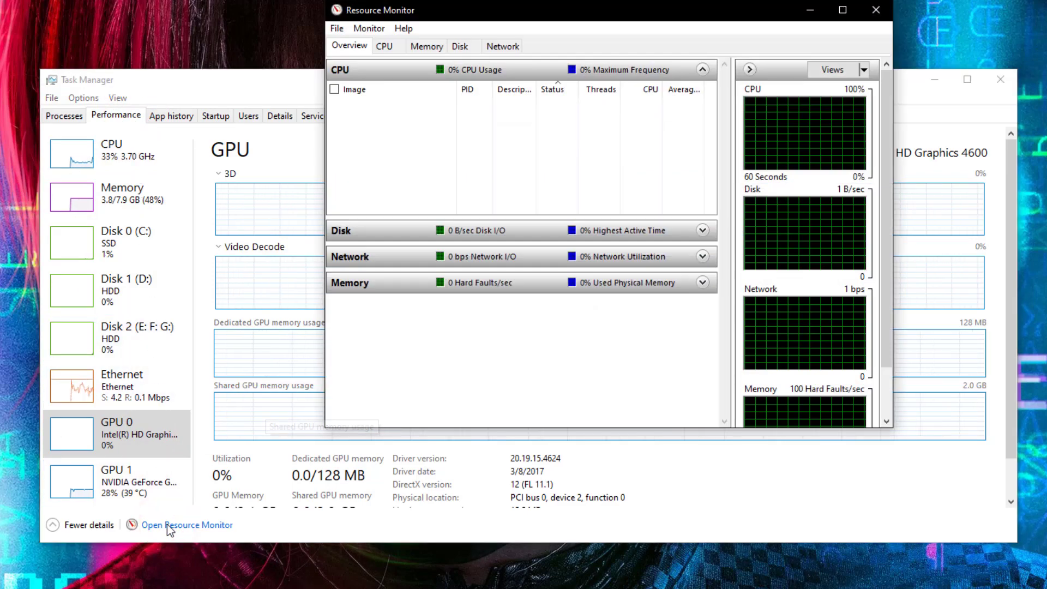
click(427, 49)
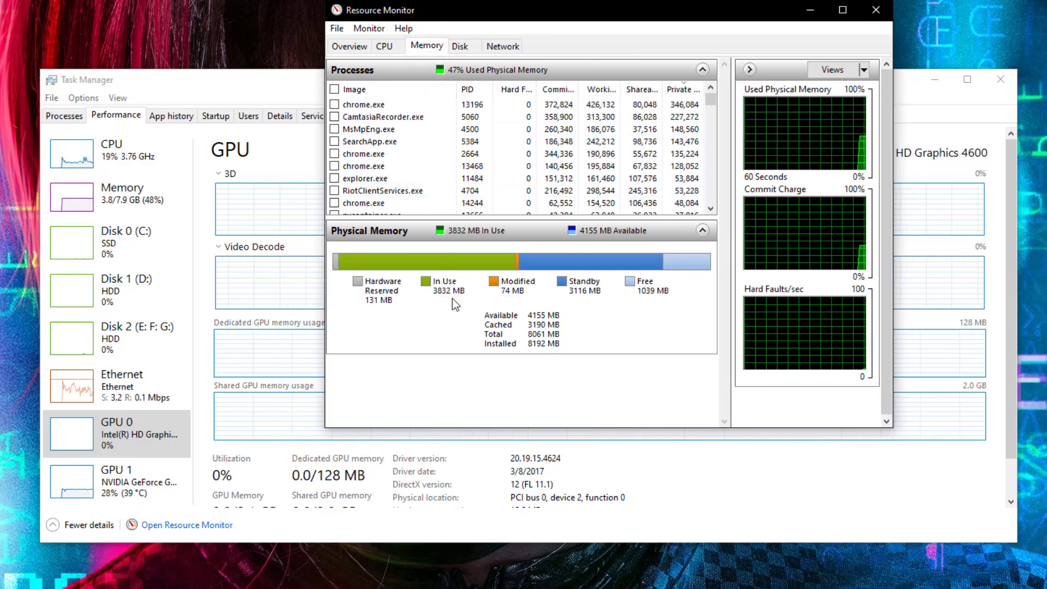
mouse_move(571, 295)
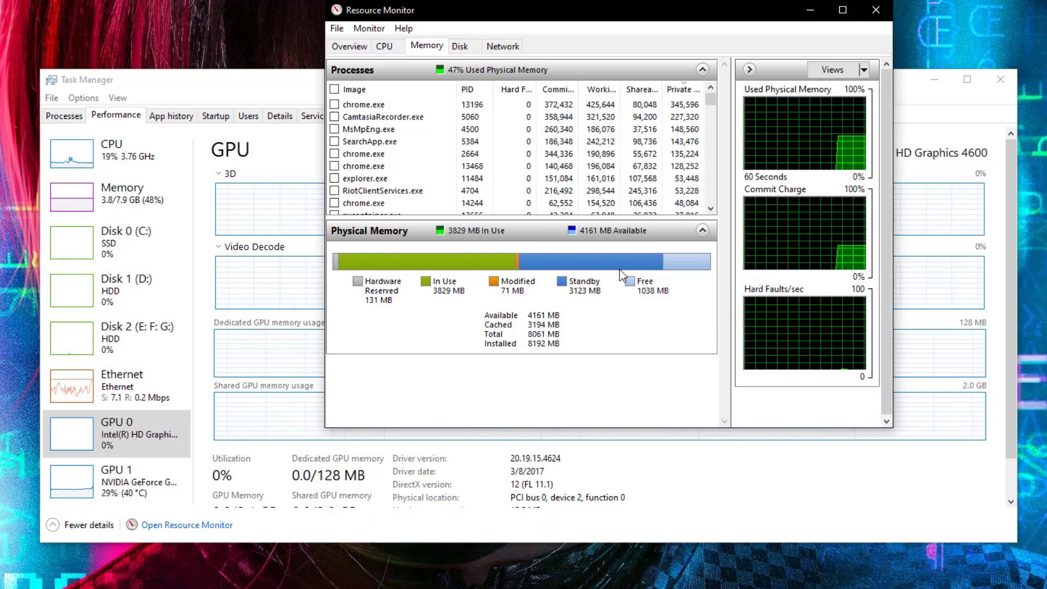
mouse_move(666, 267)
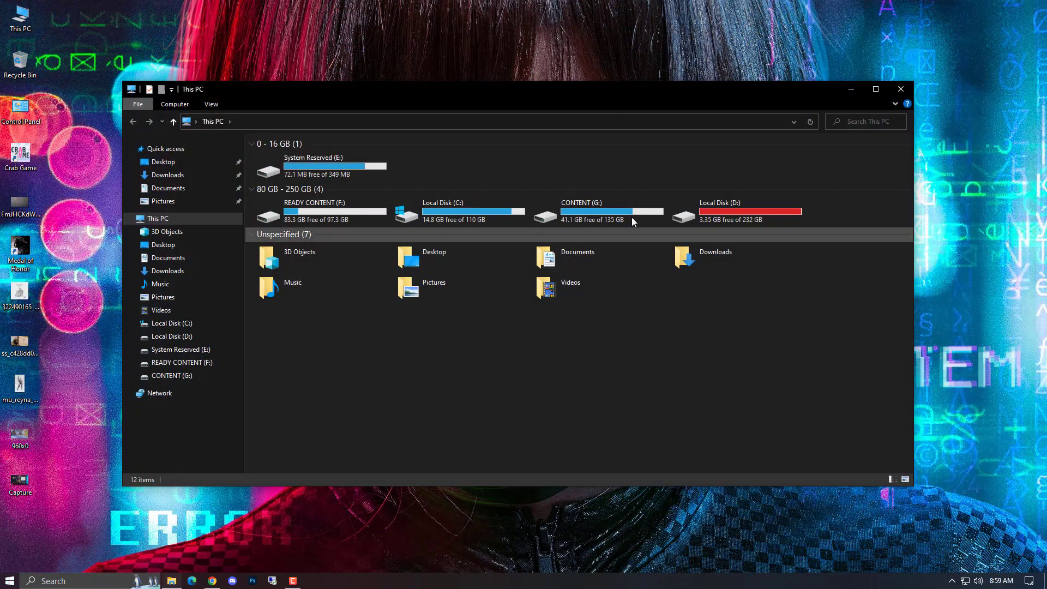
Step: Launch the RAMMap application from the Work\RAMMap folder on Local Disk (D:) and close the File Explorer window
double_click(688, 212)
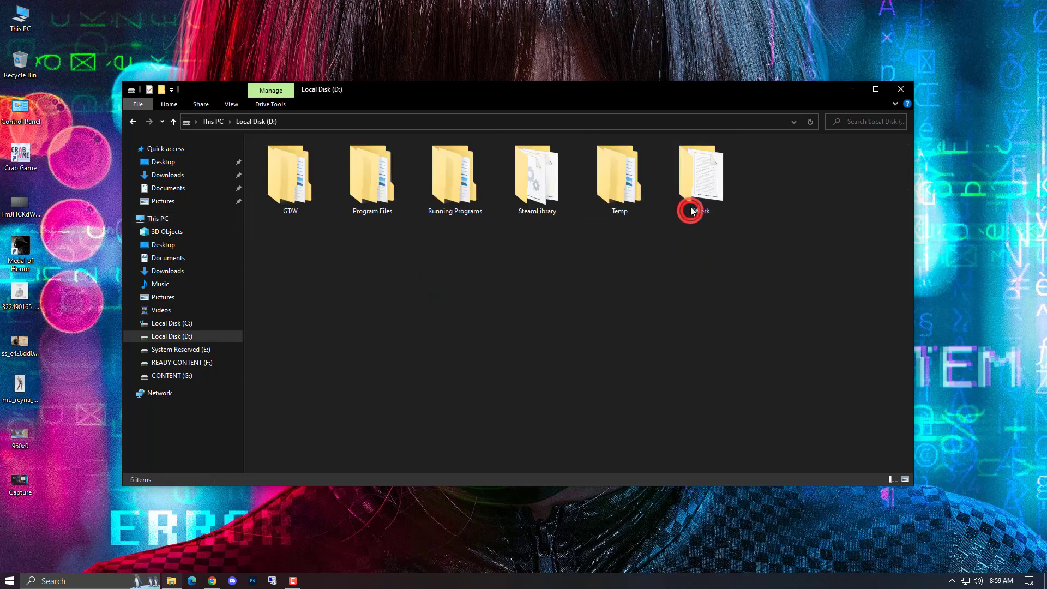
double_click(691, 190)
double_click(305, 157)
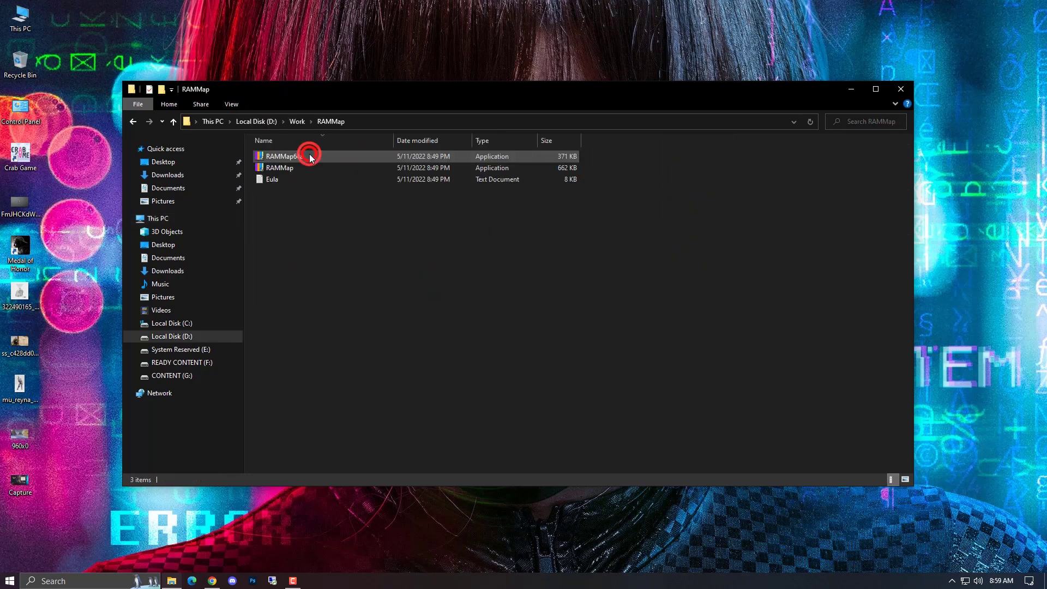
click(291, 169)
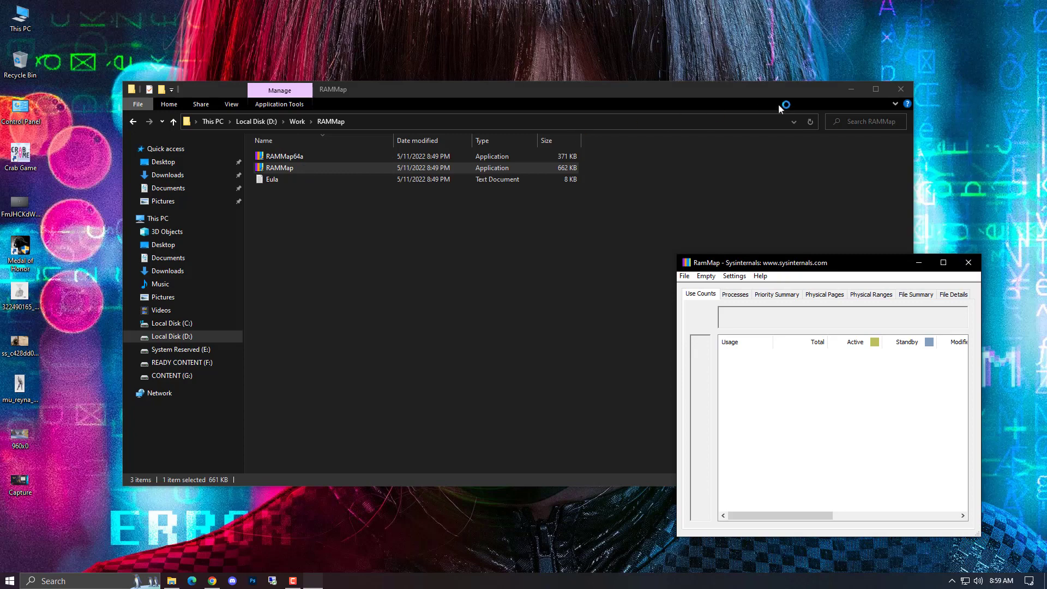
click(894, 89)
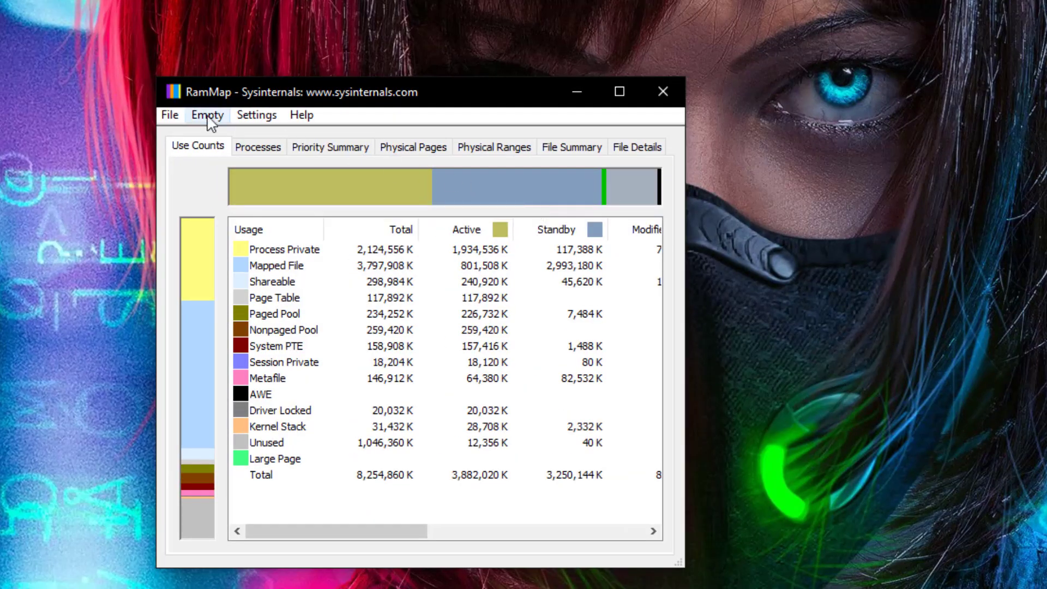
Step: Empty the working sets, the system working set and the modified page list in RAMMap
click(240, 196)
click(218, 137)
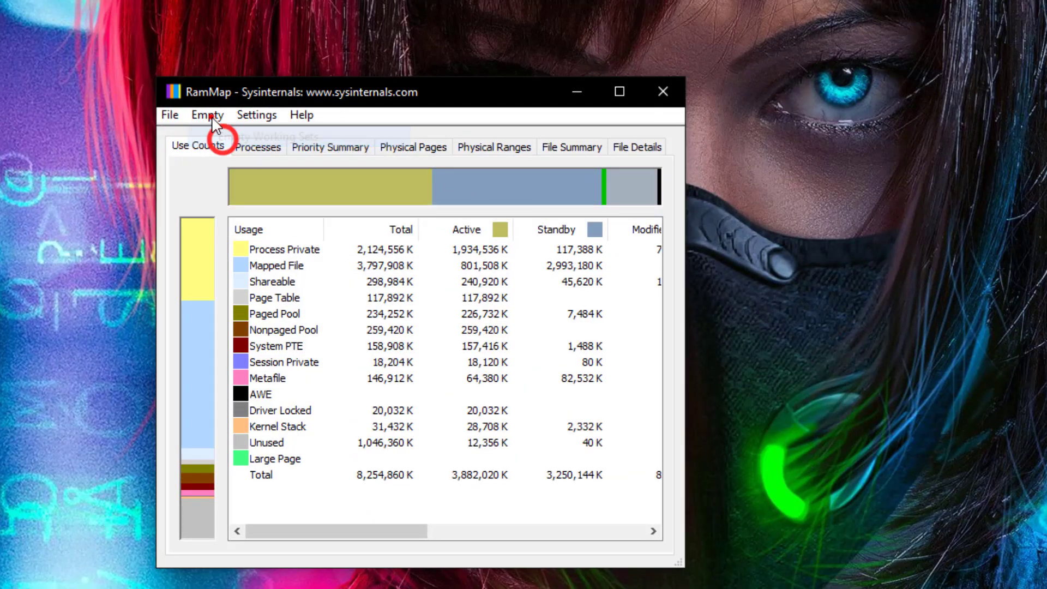
click(210, 116)
click(229, 158)
click(208, 115)
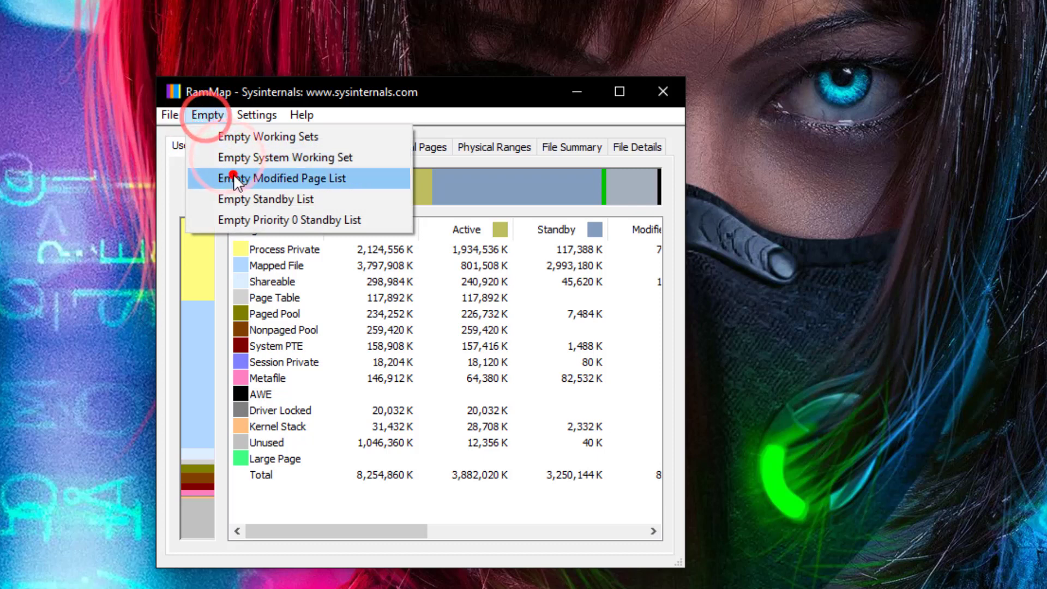
click(234, 178)
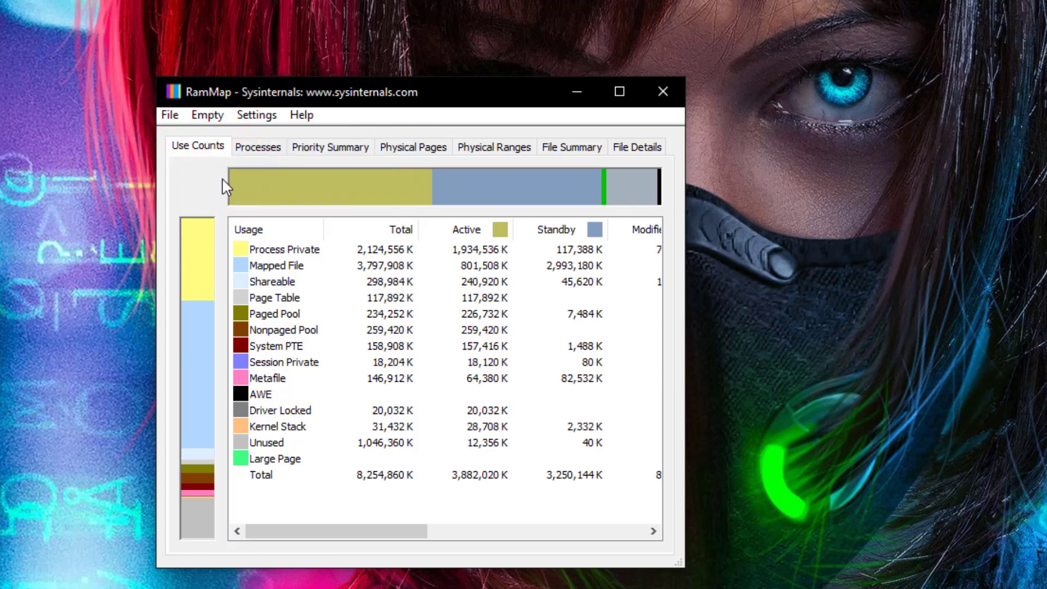
Step: Empty the standby list and the priority 0 standby list in RAMMap
click(208, 115)
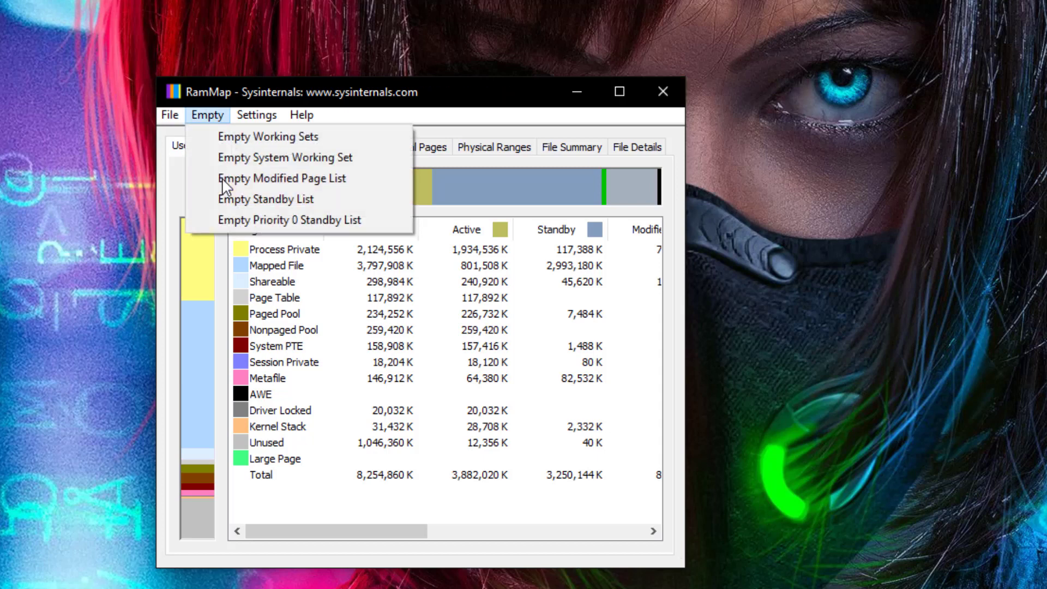
click(244, 198)
click(207, 115)
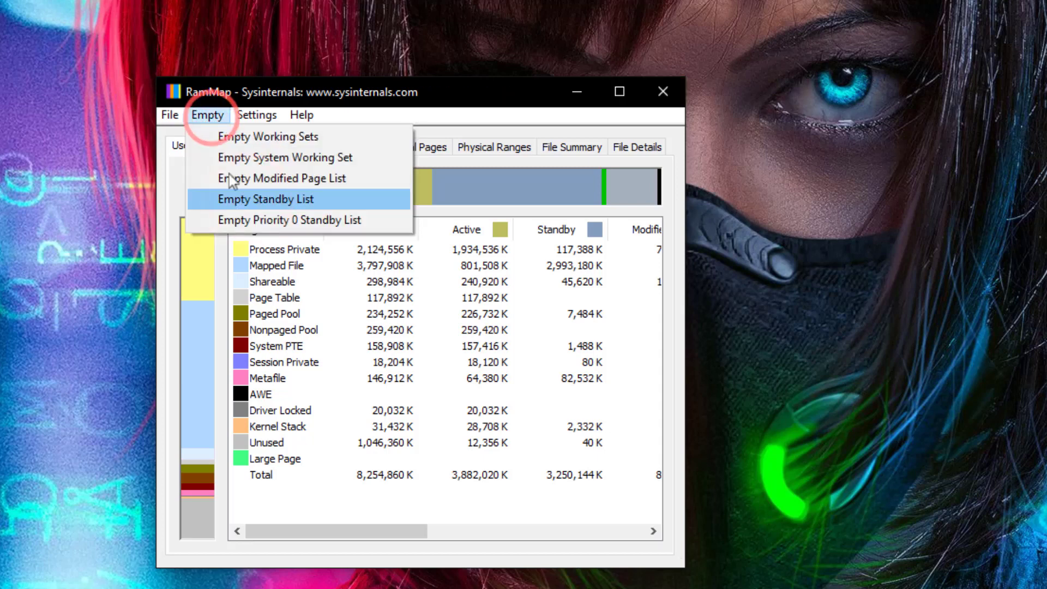
click(241, 213)
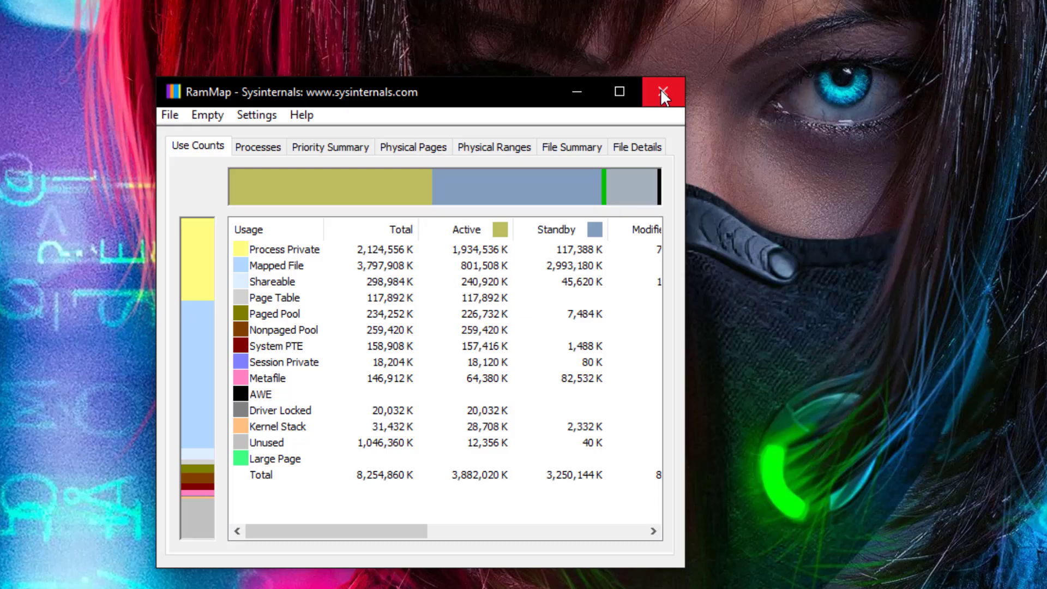
Step: Reopen Task Manager and check the physical memory breakdown in Resource Monitor again
right_click(600, 579)
click(612, 531)
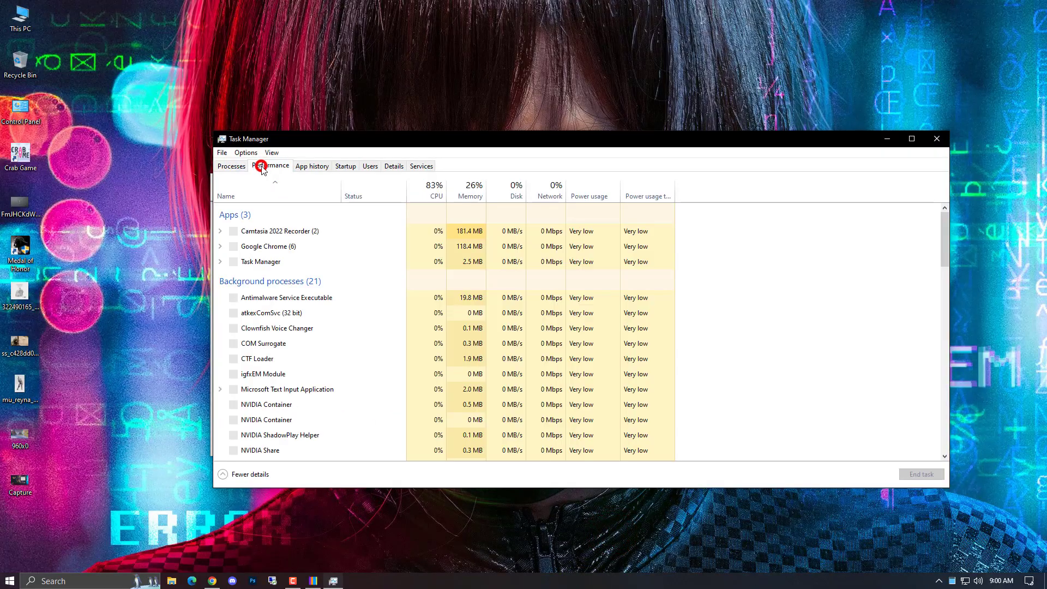
click(261, 166)
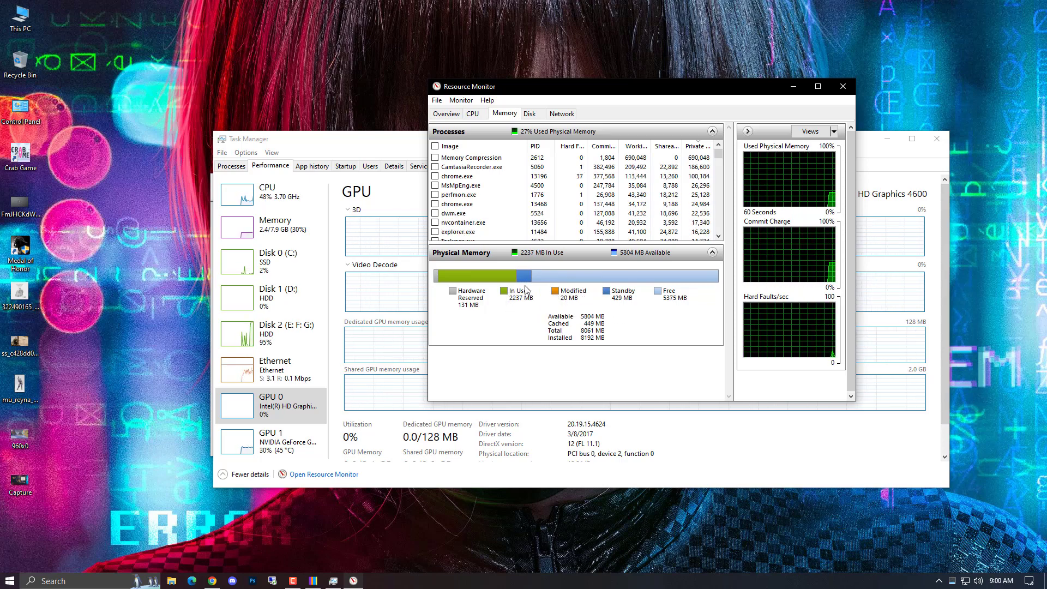
mouse_move(528, 285)
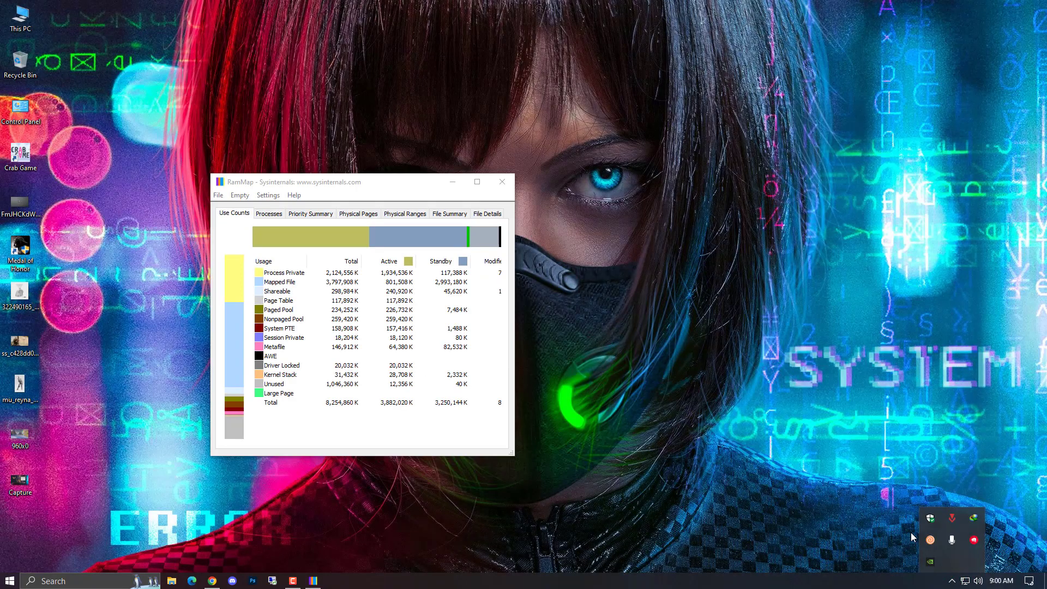
click(910, 532)
click(951, 580)
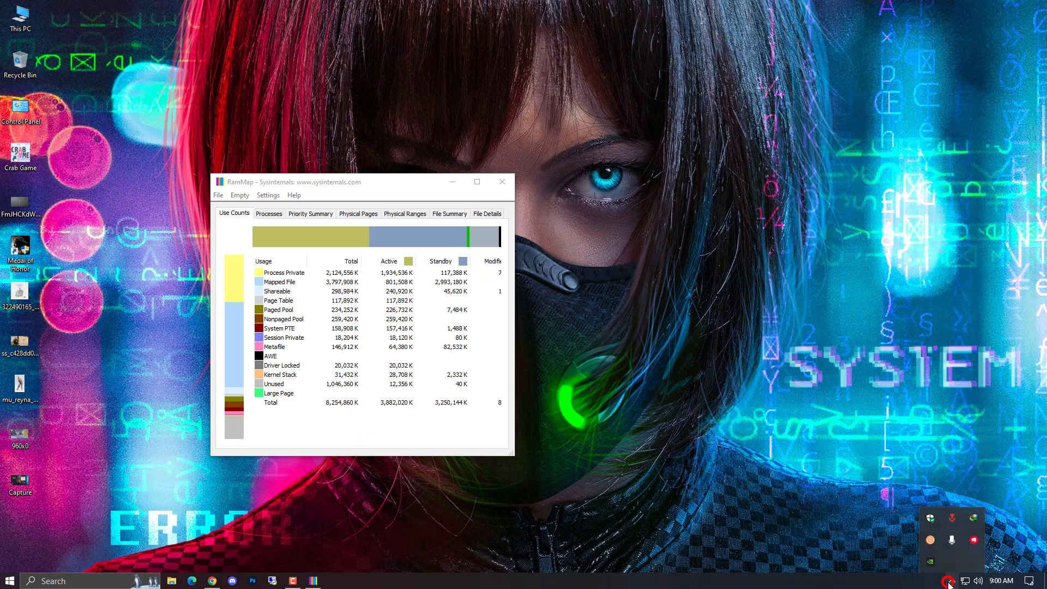
click(809, 518)
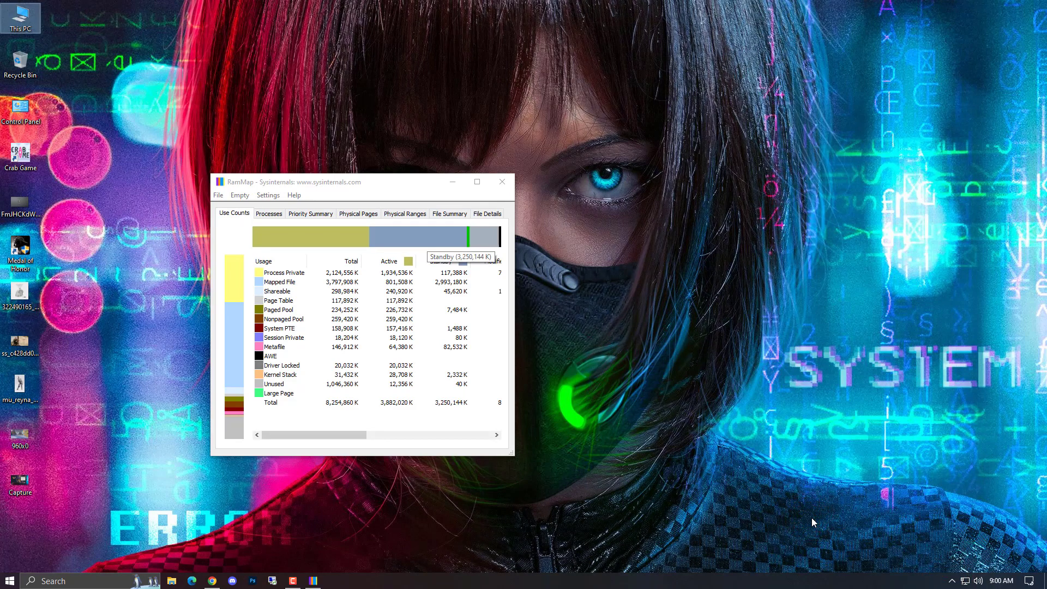
Step: Refresh the memory usage data in RAMMap
click(220, 196)
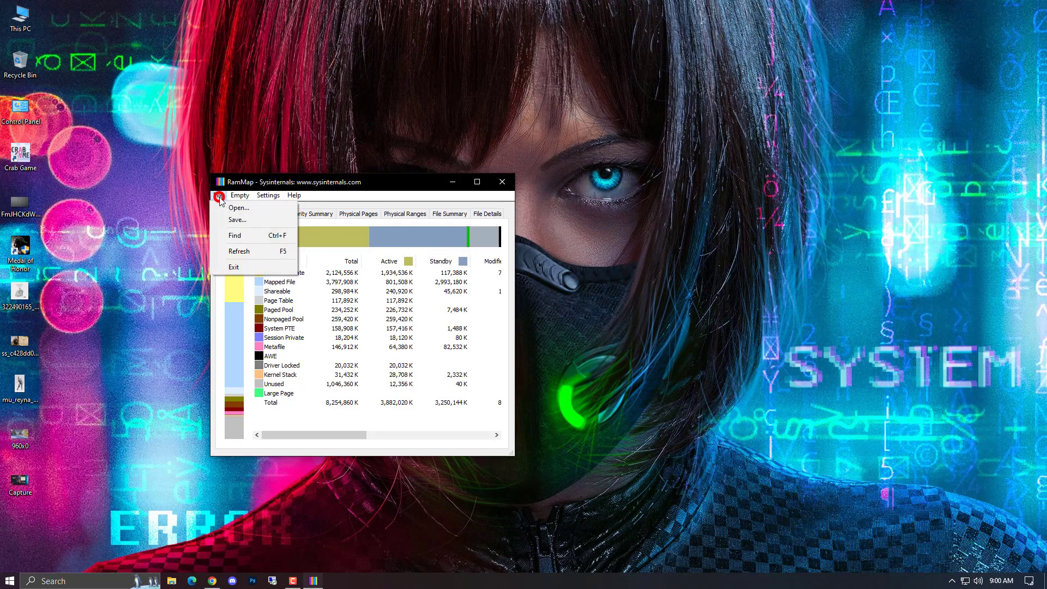
click(239, 249)
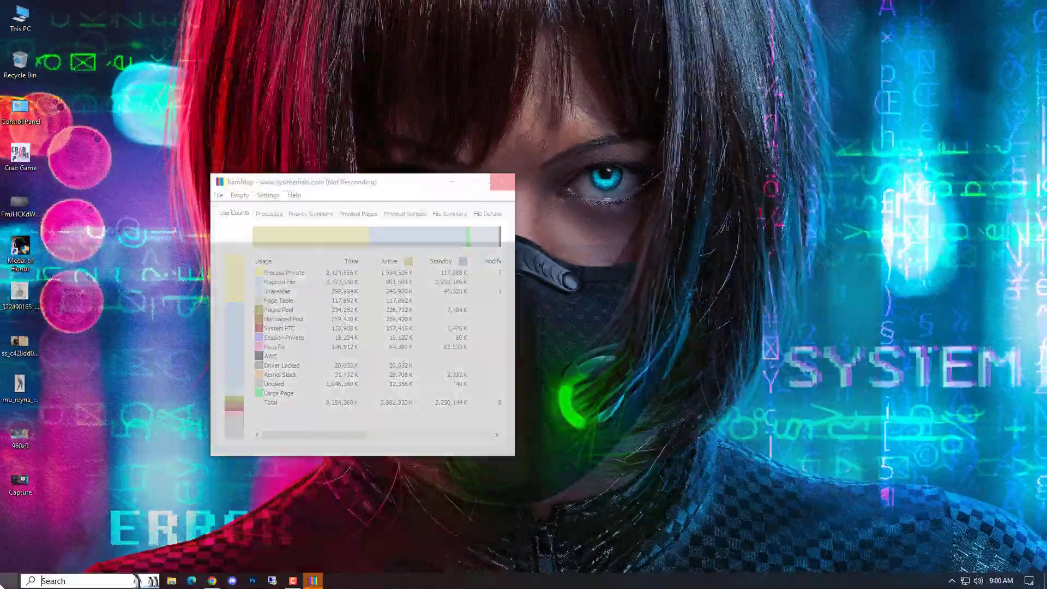
Step: Open Windows Settings, search for "graphic" and open the Graphics settings page
click(10, 580)
click(13, 534)
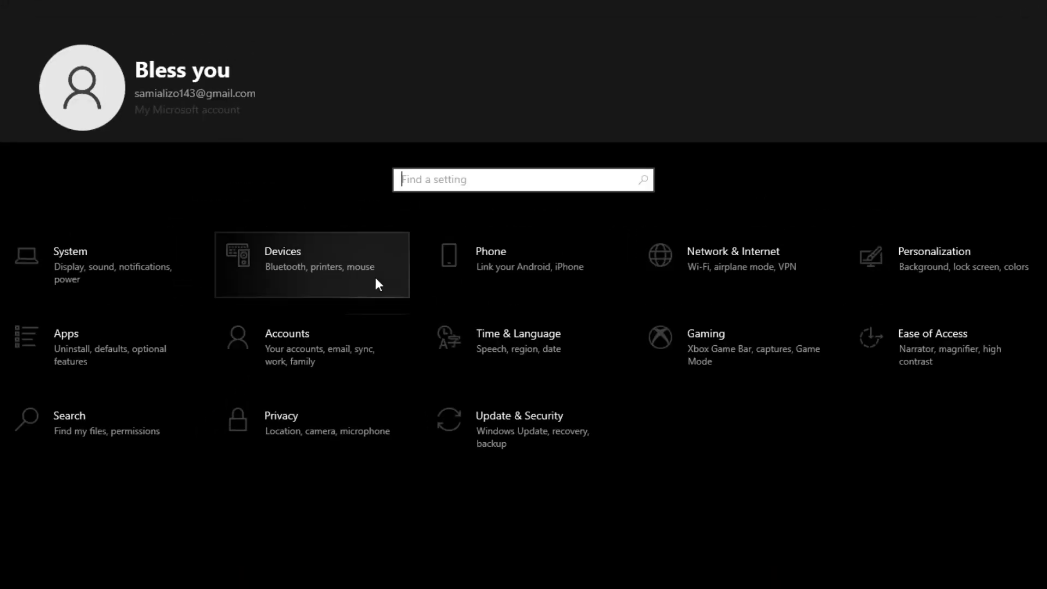
click(476, 184)
text(gra)
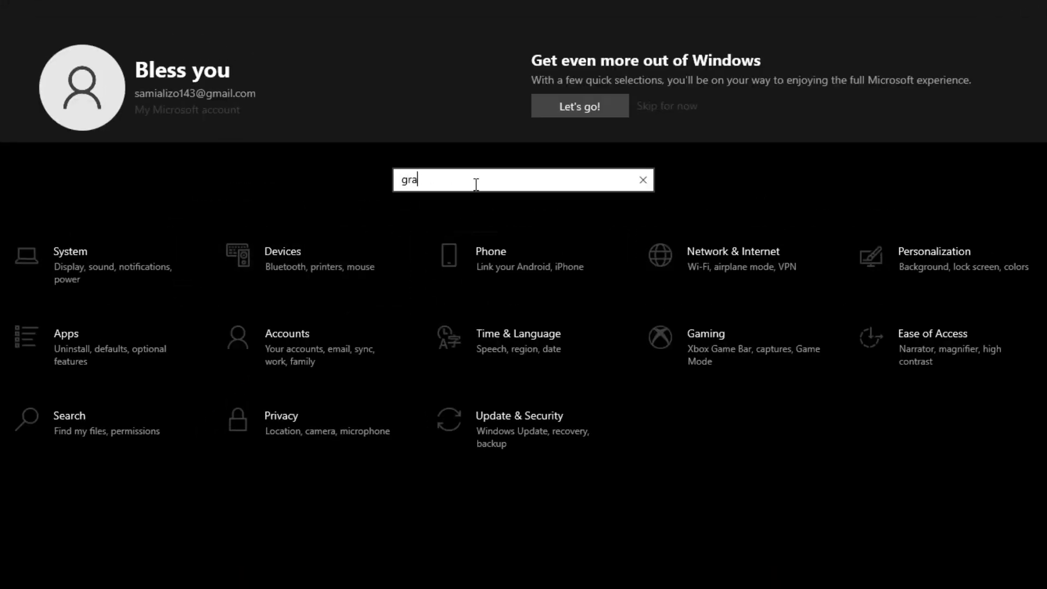
text(phic)
key(Down)
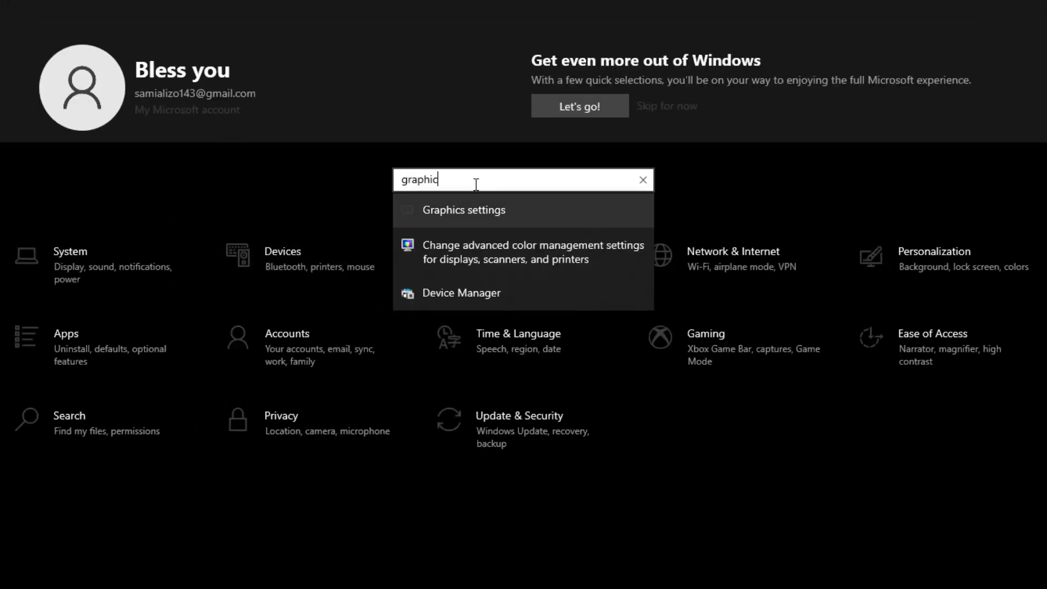
key(Return)
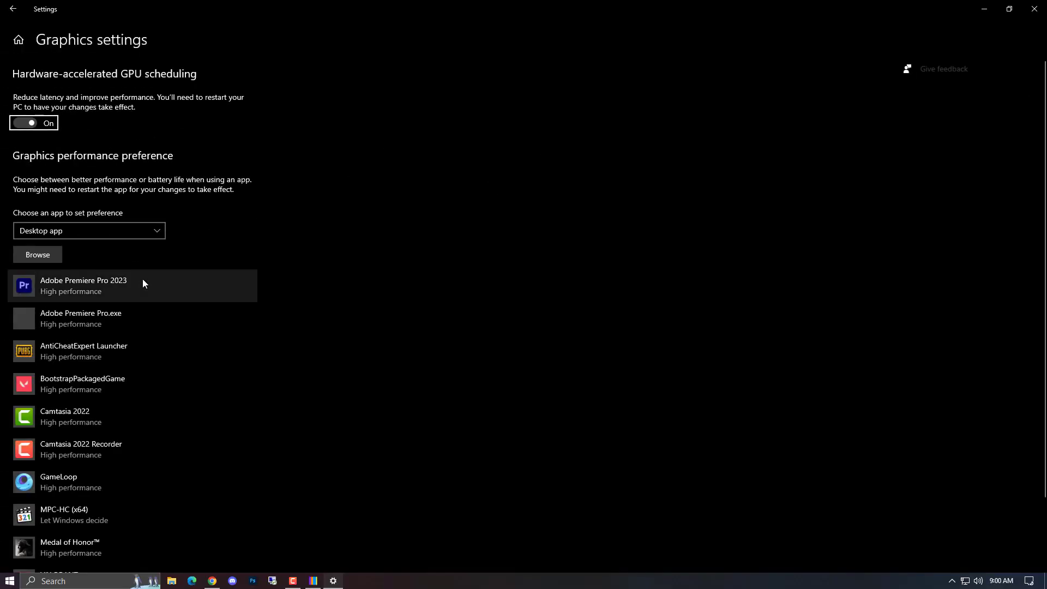
Step: Browse for a desktop app to VALORANT-Win64-Shipping in C:\Riot Games\VALORANT\live\ShooterGame\Binaries\Win64, select it, and cancel without adding it
scroll(143, 281, down, 3)
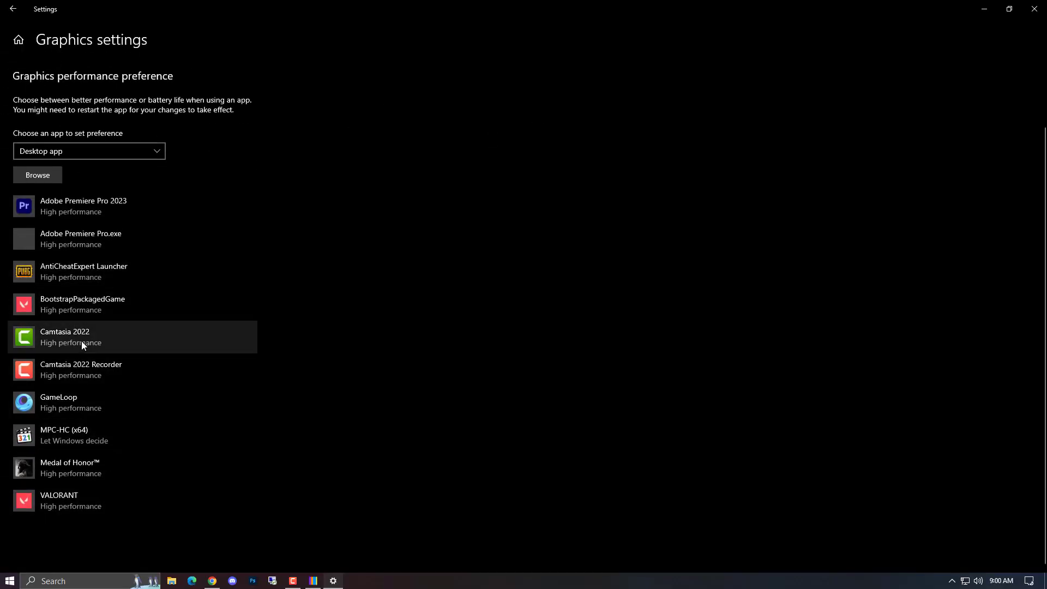
click(40, 178)
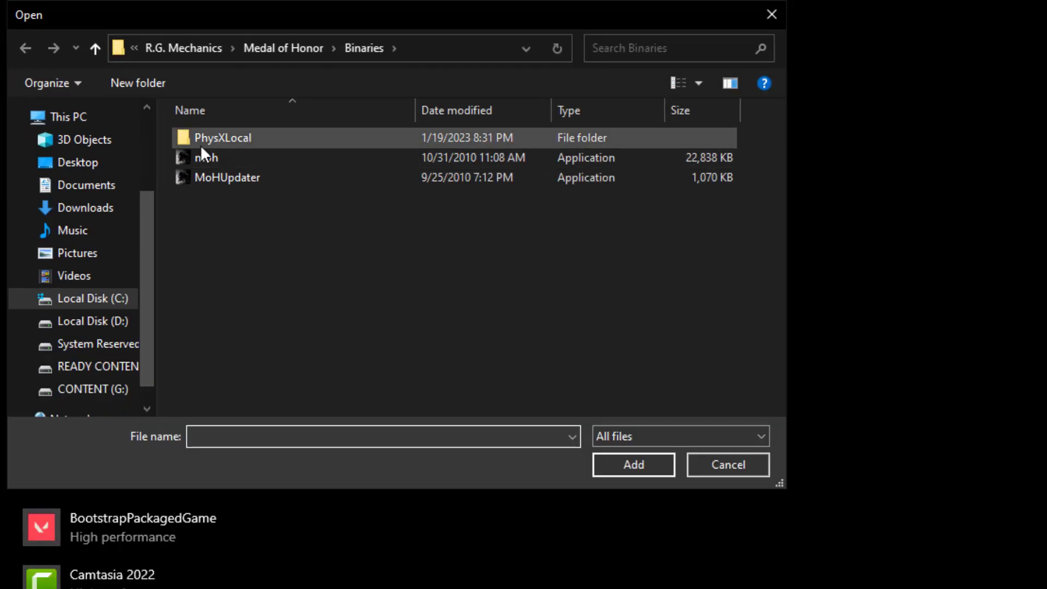
click(116, 310)
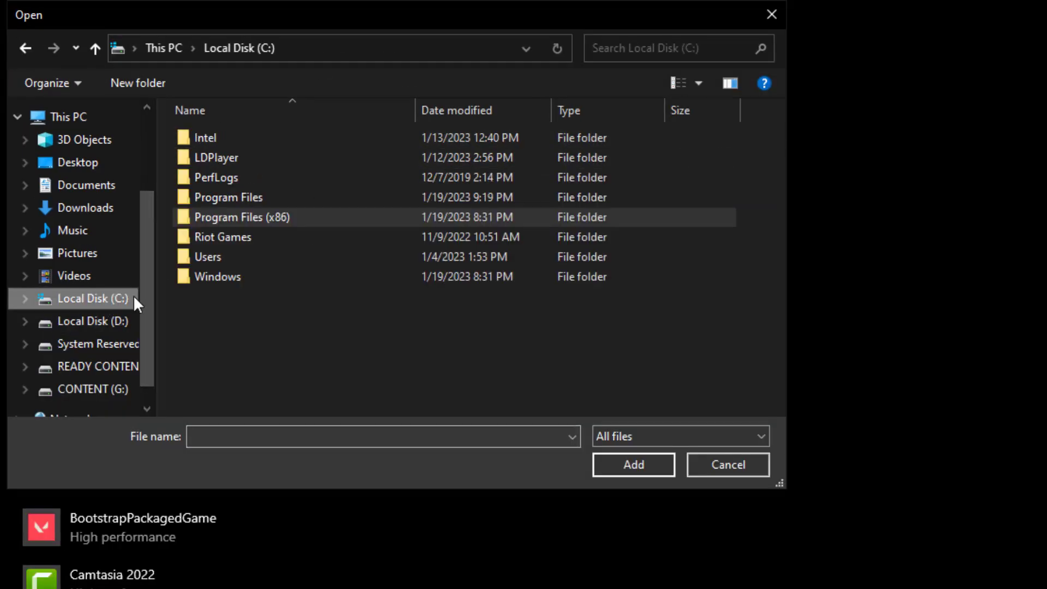
double_click(225, 238)
click(233, 157)
double_click(233, 157)
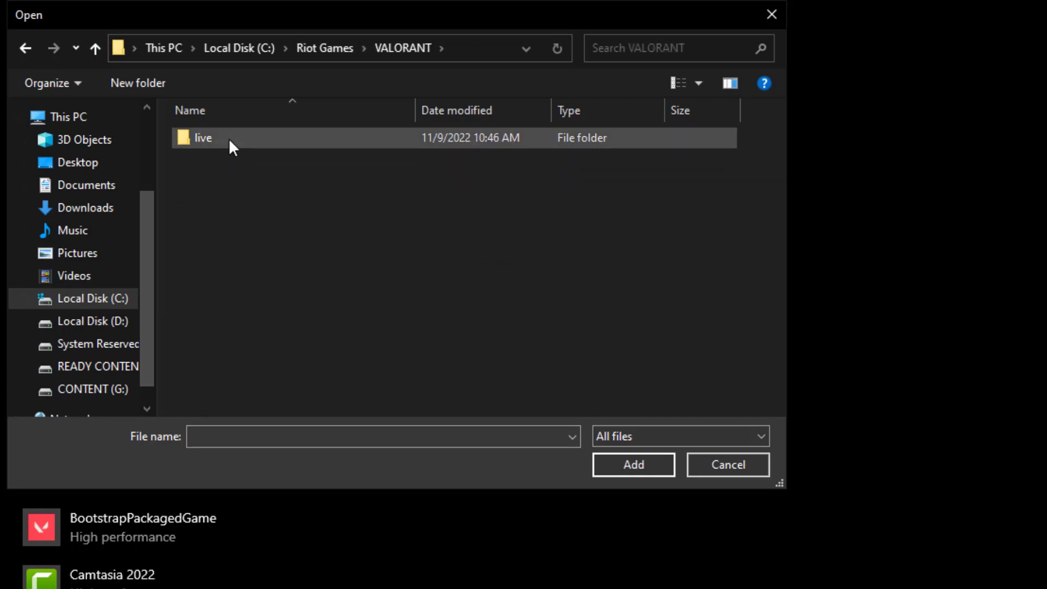
double_click(228, 138)
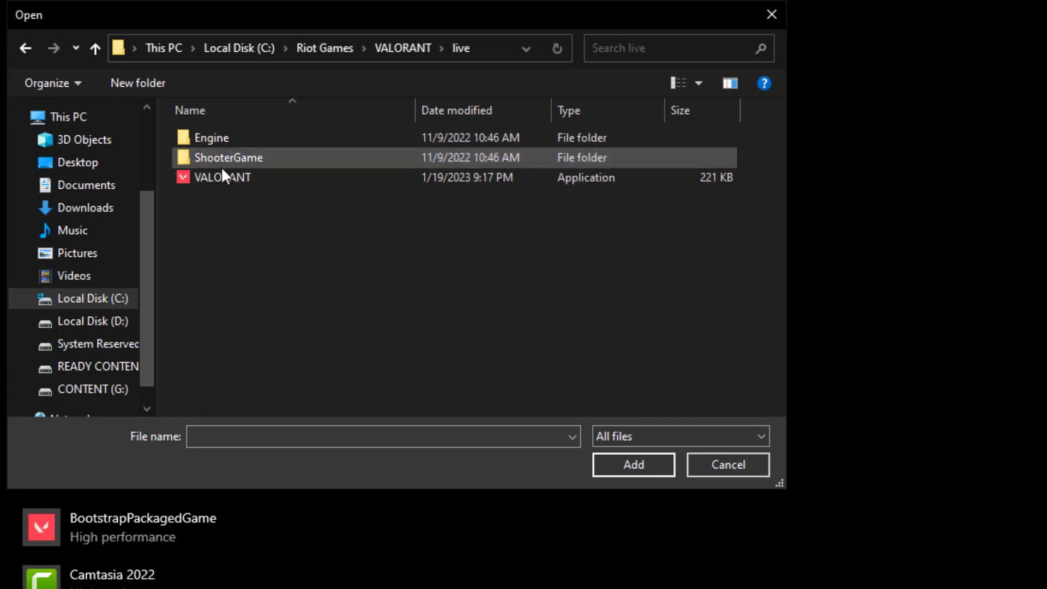
double_click(256, 154)
double_click(253, 143)
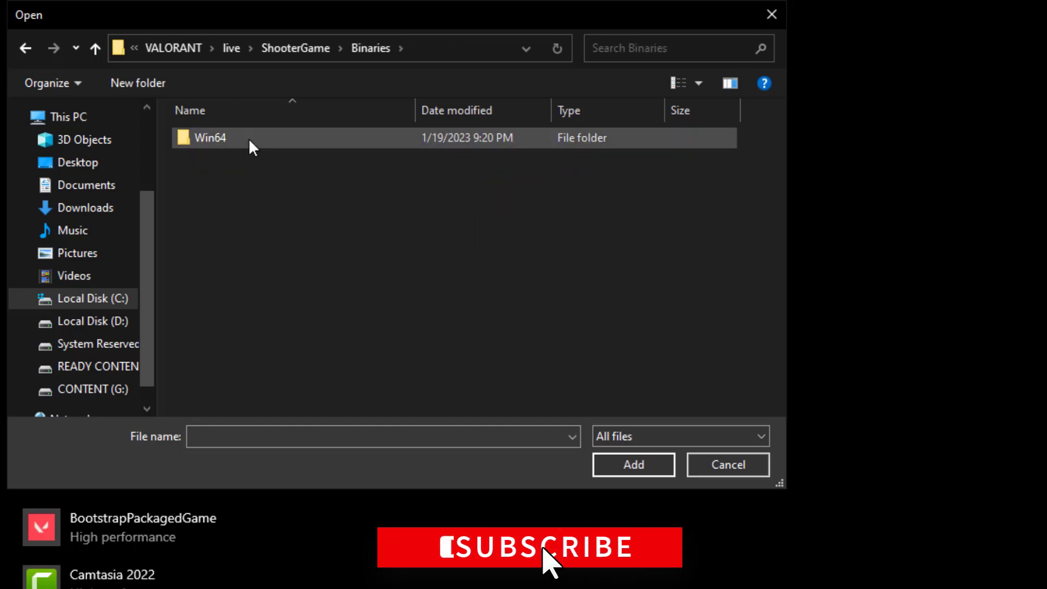
double_click(249, 138)
click(266, 159)
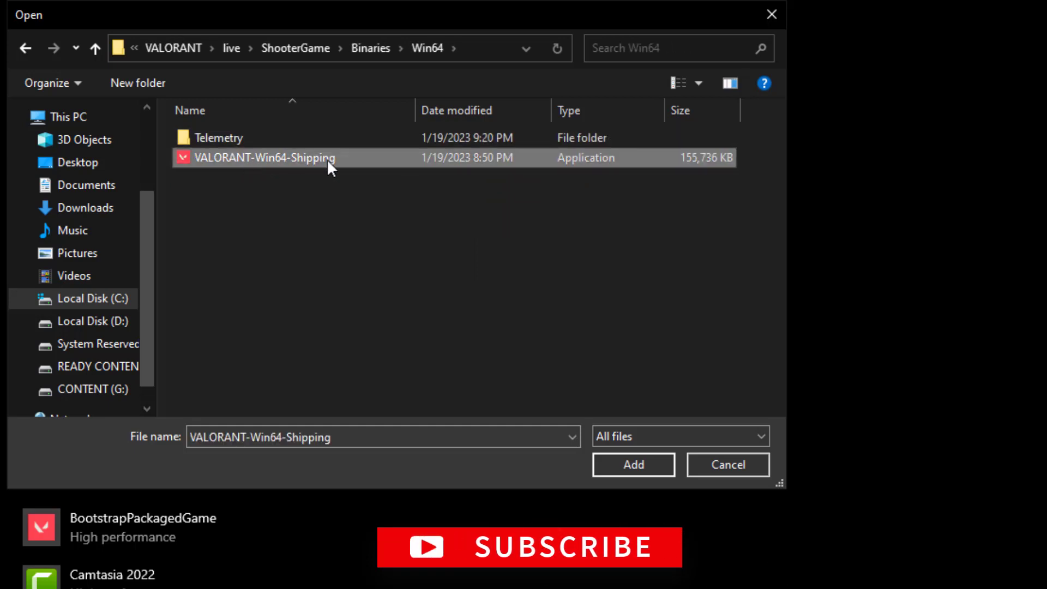
click(707, 467)
Step: View the graphics preference options of BootstrapPackagedGame in the app list and leave Settings
scroll(519, 283, up, 4)
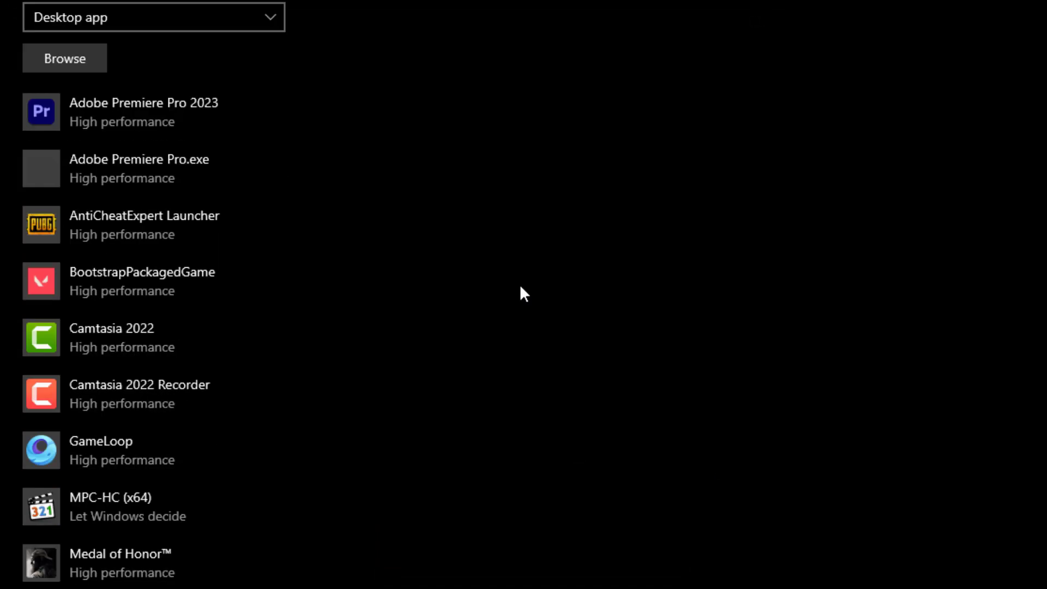
scroll(523, 294, down, 1)
click(157, 215)
click(312, 283)
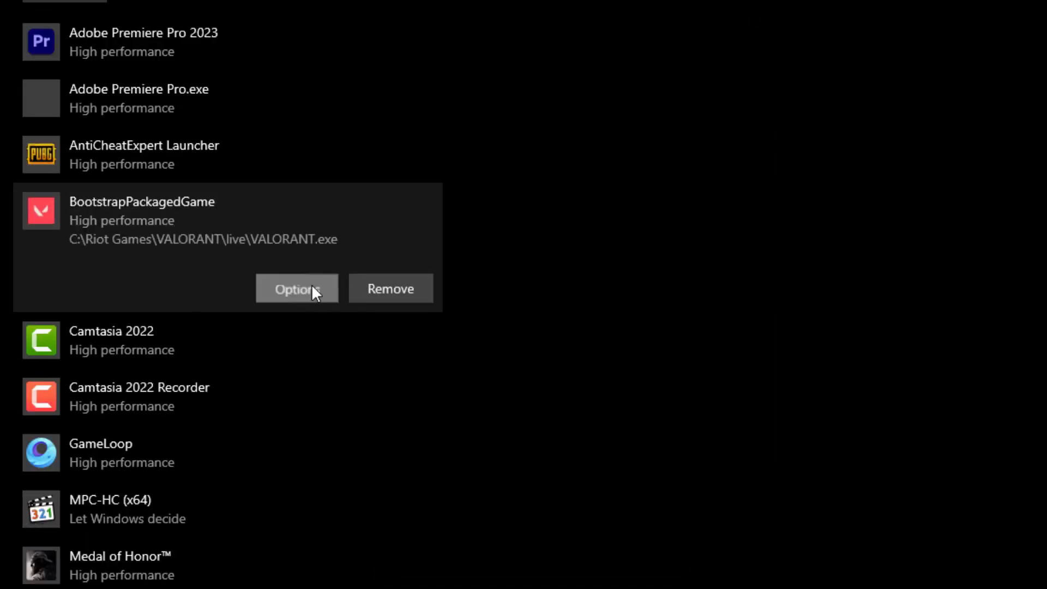
click(863, 291)
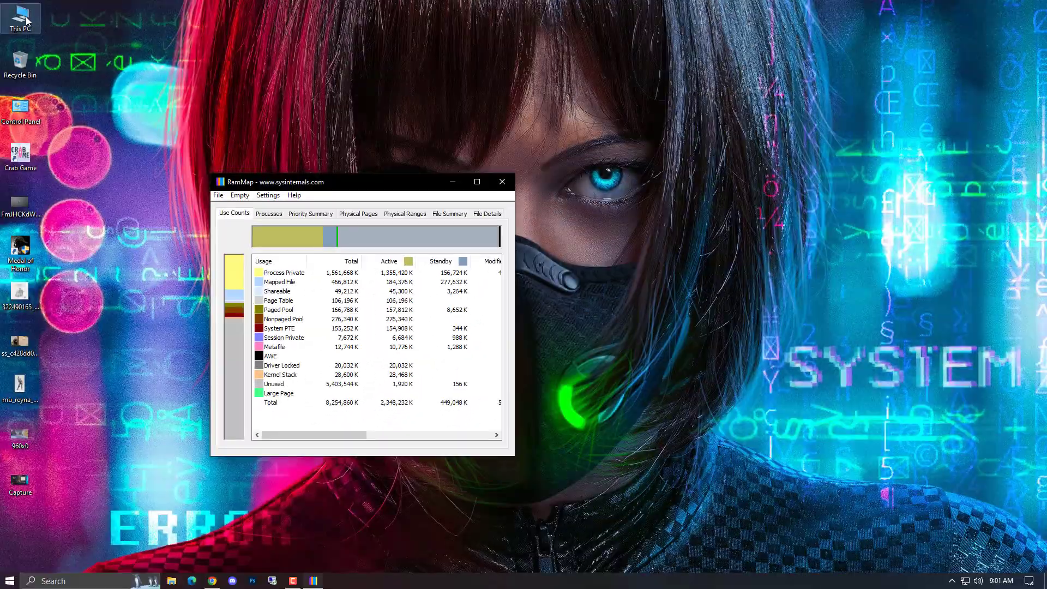
Step: Open the Riot Games\VALORANT\live folder on Local Disk (C:) in File Explorer
click(29, 35)
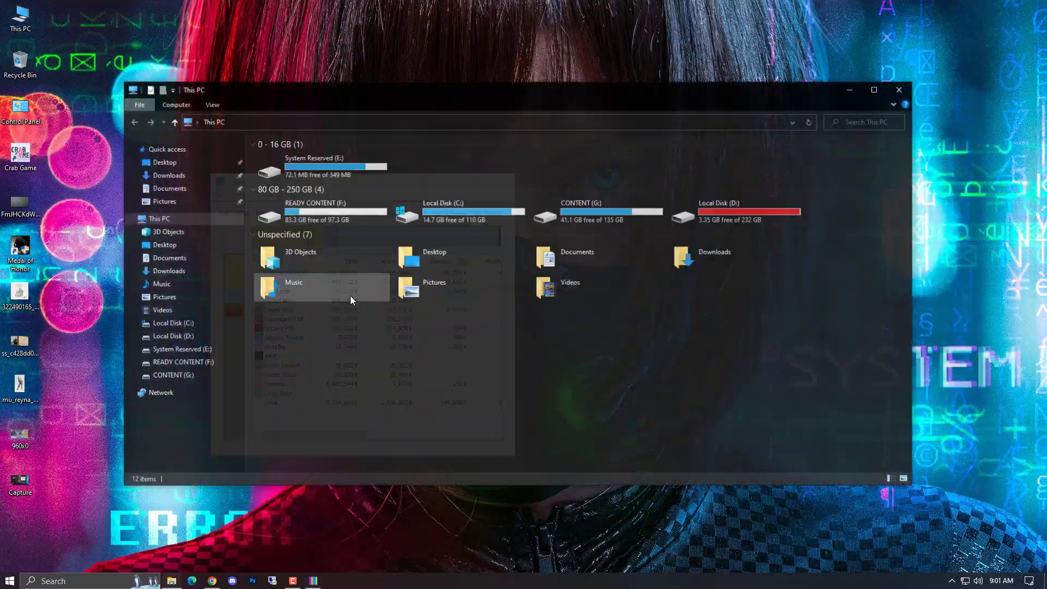
double_click(362, 211)
key(alt+Left)
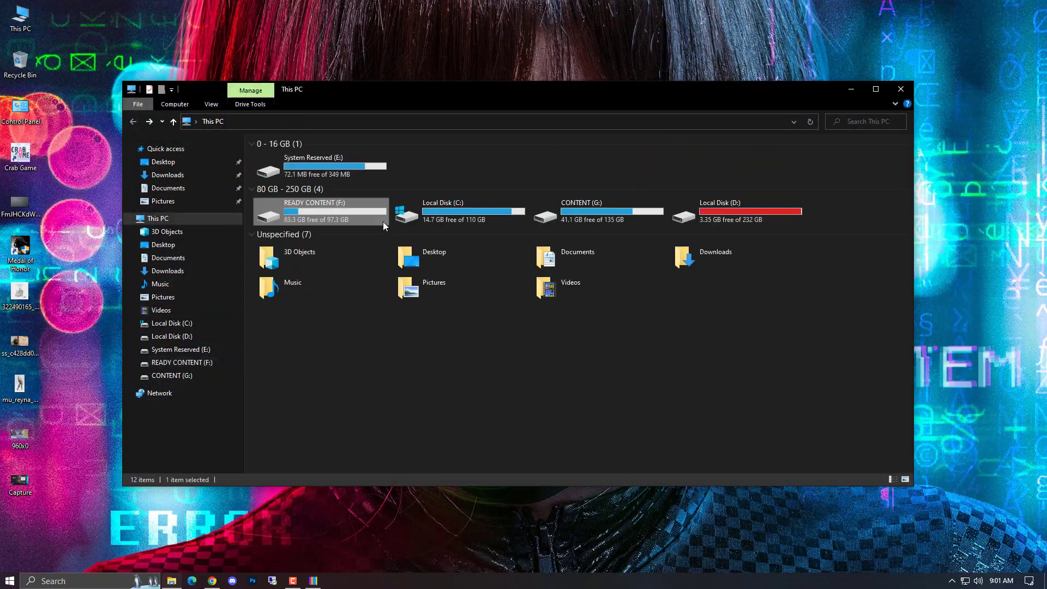
double_click(507, 218)
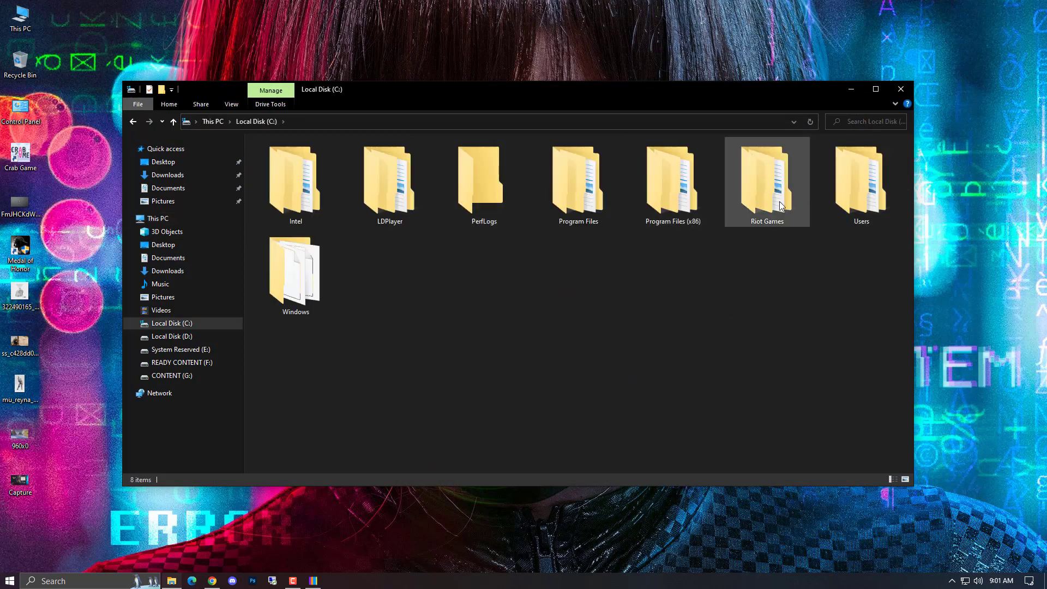
double_click(764, 188)
double_click(237, 139)
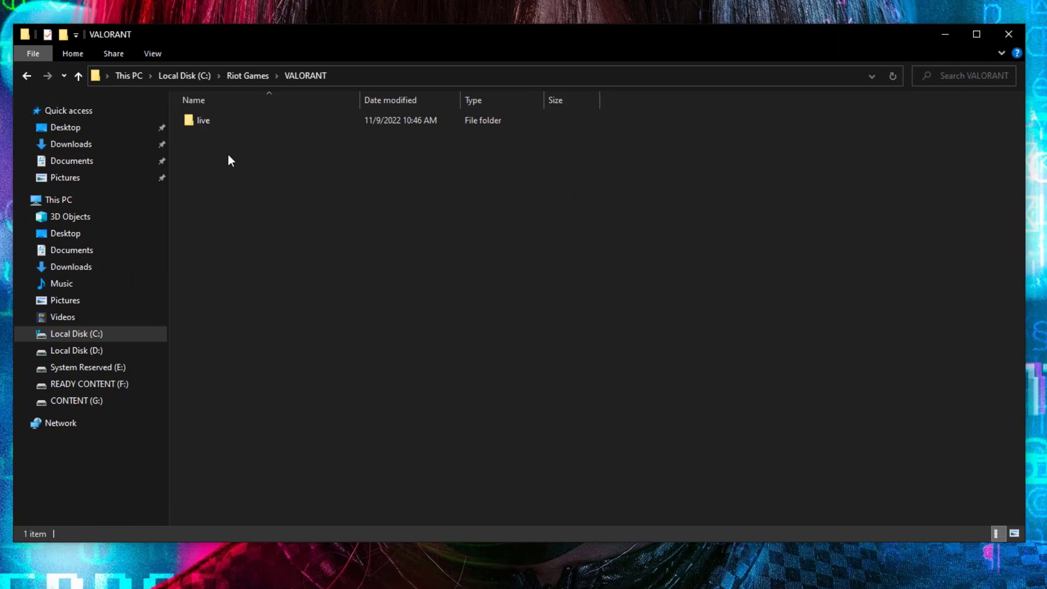
double_click(204, 122)
Step: Check the VALORANT application's compatibility properties, including fullscreen optimizations and the high DPI settings
right_click(218, 180)
click(309, 484)
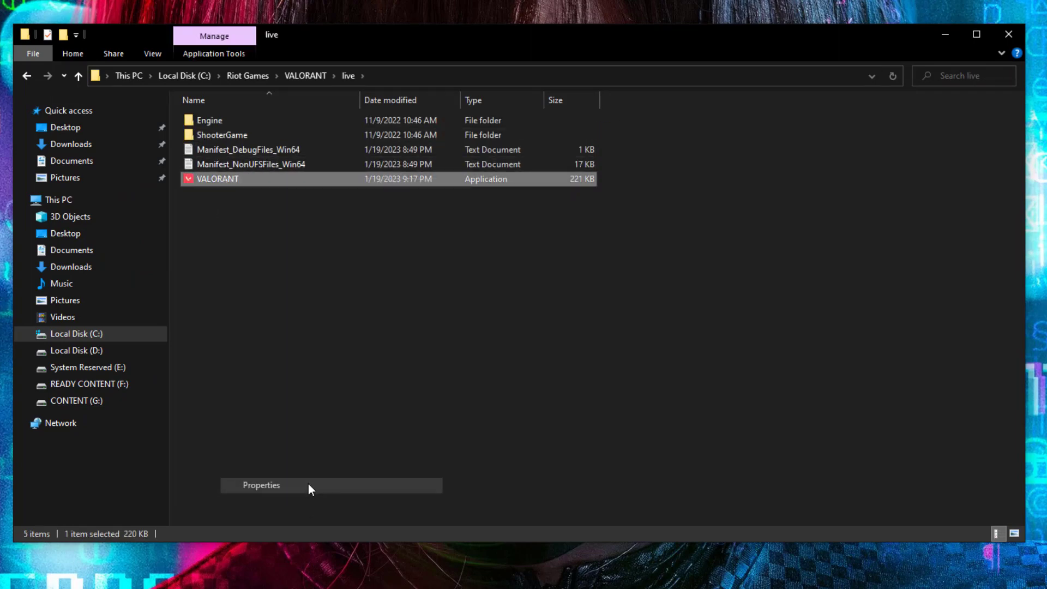
click(337, 226)
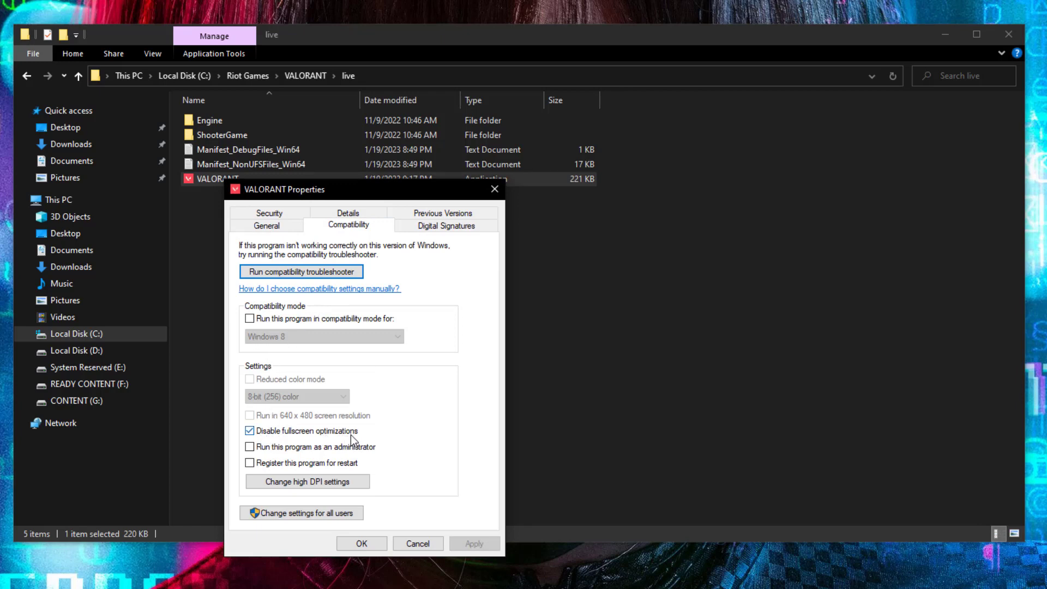
click(338, 483)
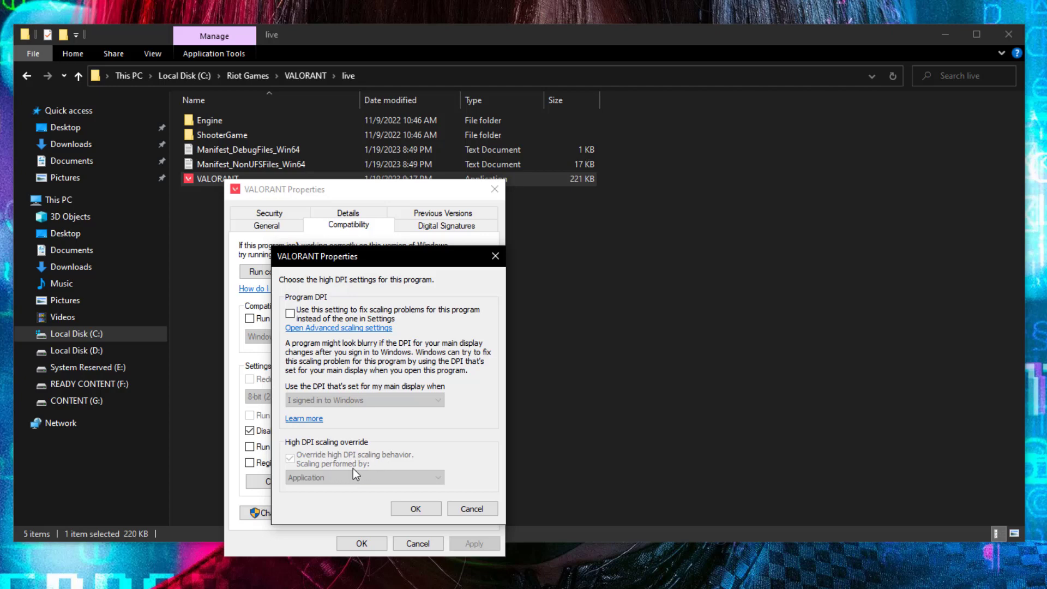
click(416, 508)
Step: For all users, override VALORANT's high DPI scaling behavior with scaling performed by Application, and confirm the properties
click(346, 518)
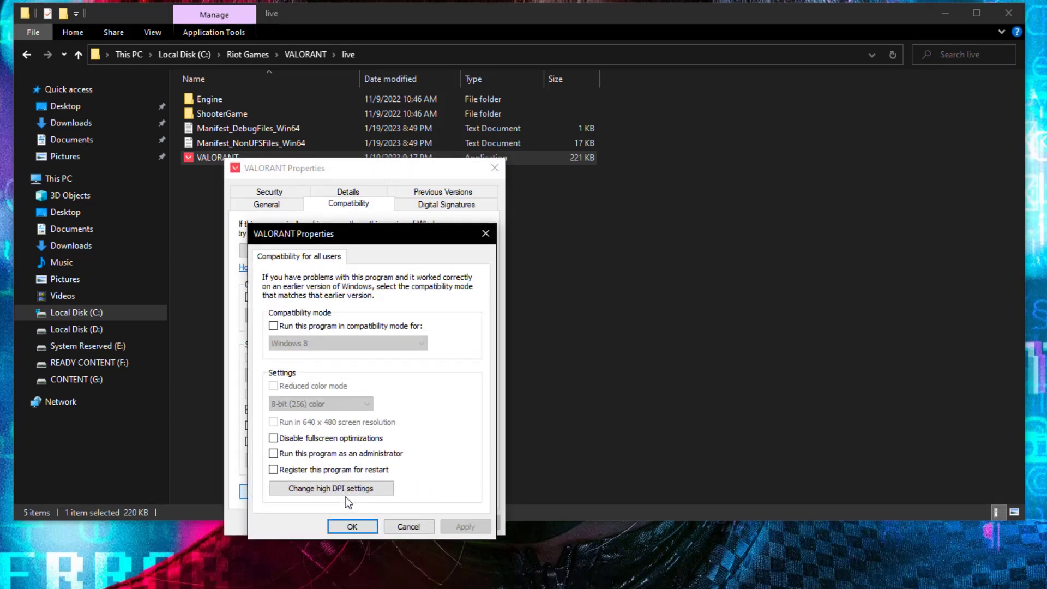
click(346, 510)
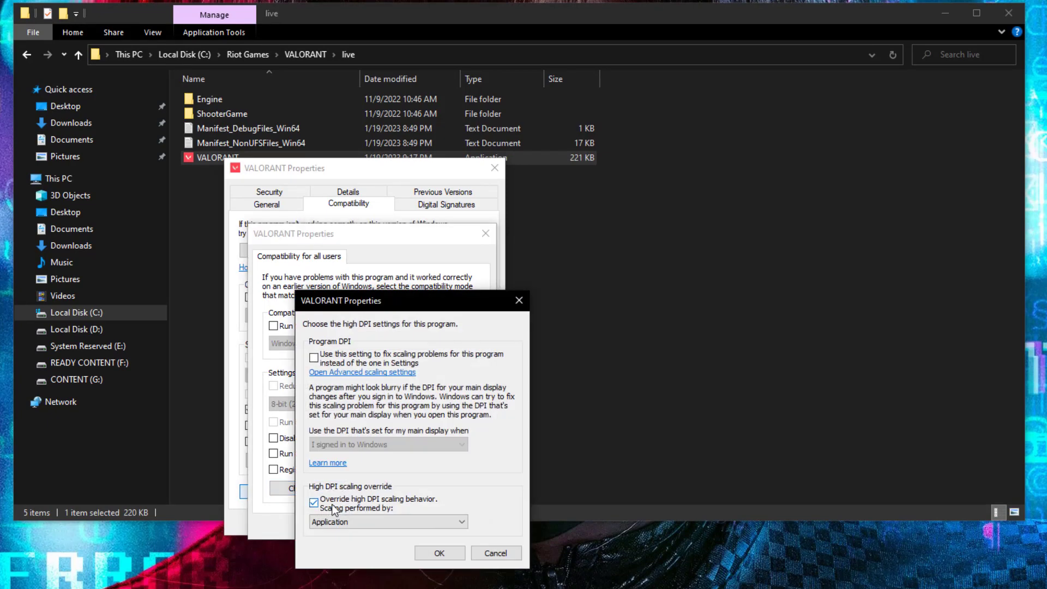
click(352, 523)
click(358, 526)
click(439, 553)
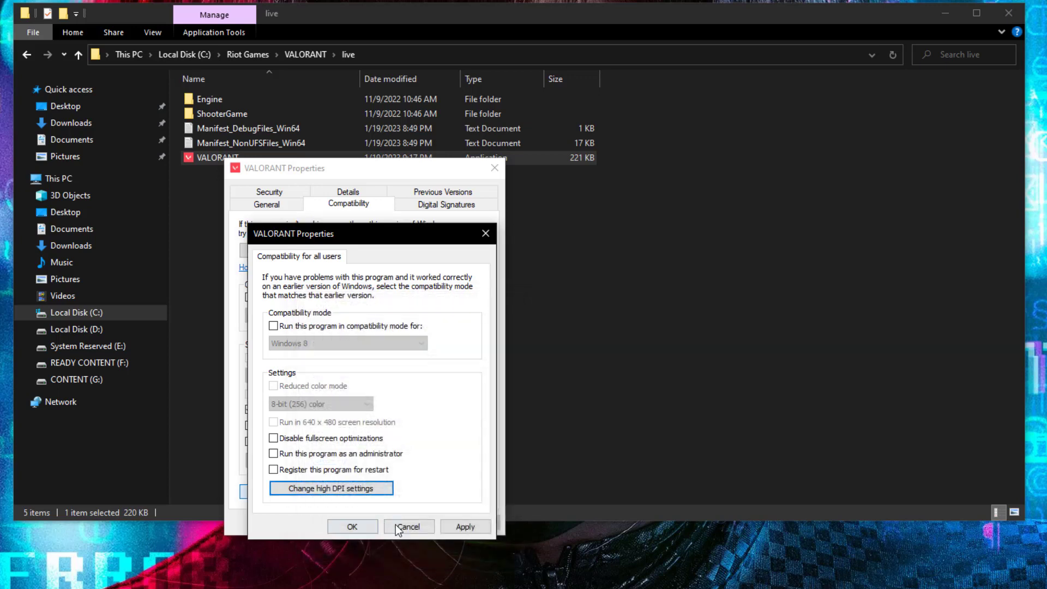
click(353, 527)
click(361, 521)
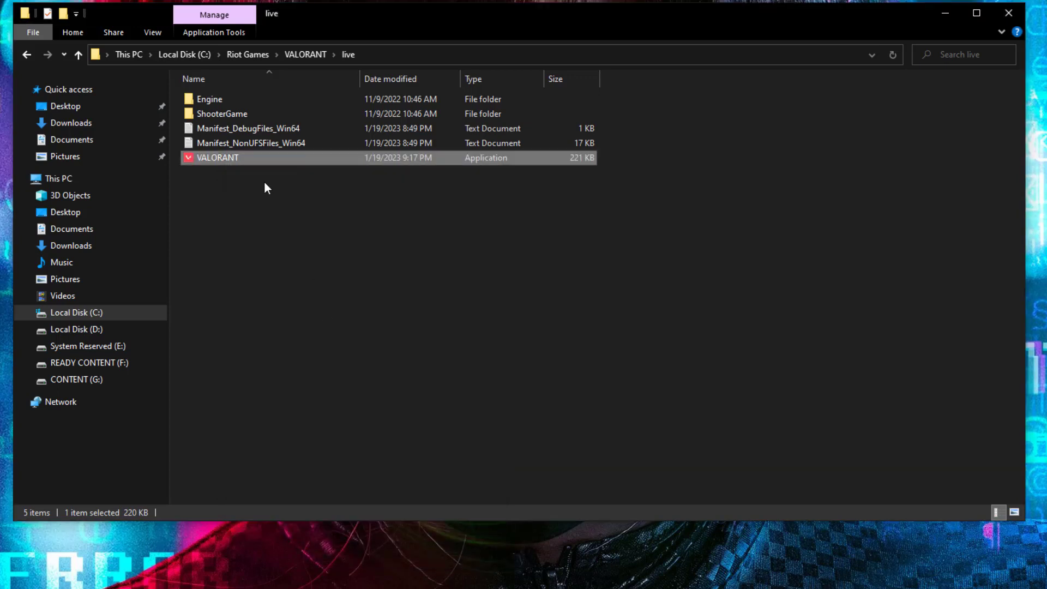
Step: Open the properties of VALORANT-Win64-Shipping in the ShooterGame\Binaries\Win64 folder
click(243, 115)
double_click(242, 116)
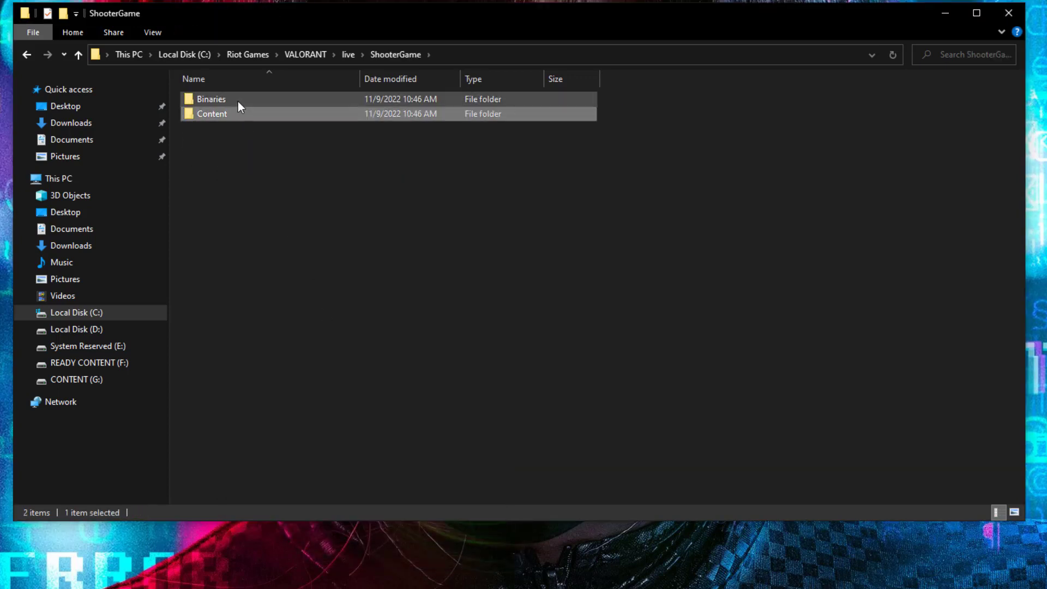
double_click(238, 102)
double_click(226, 100)
scroll(259, 273, down, 10)
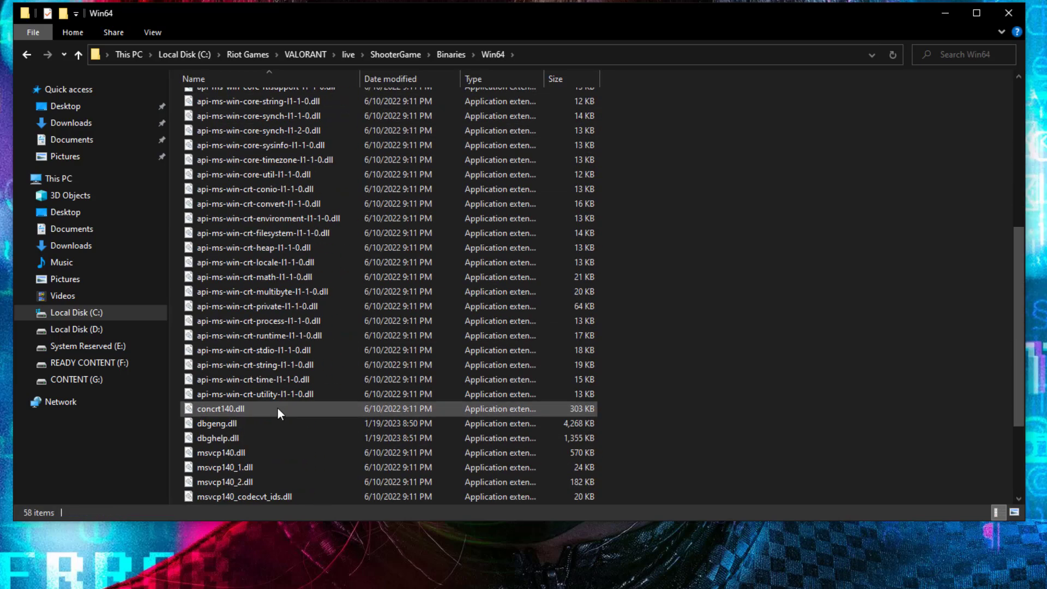
click(231, 437)
right_click(230, 434)
click(300, 421)
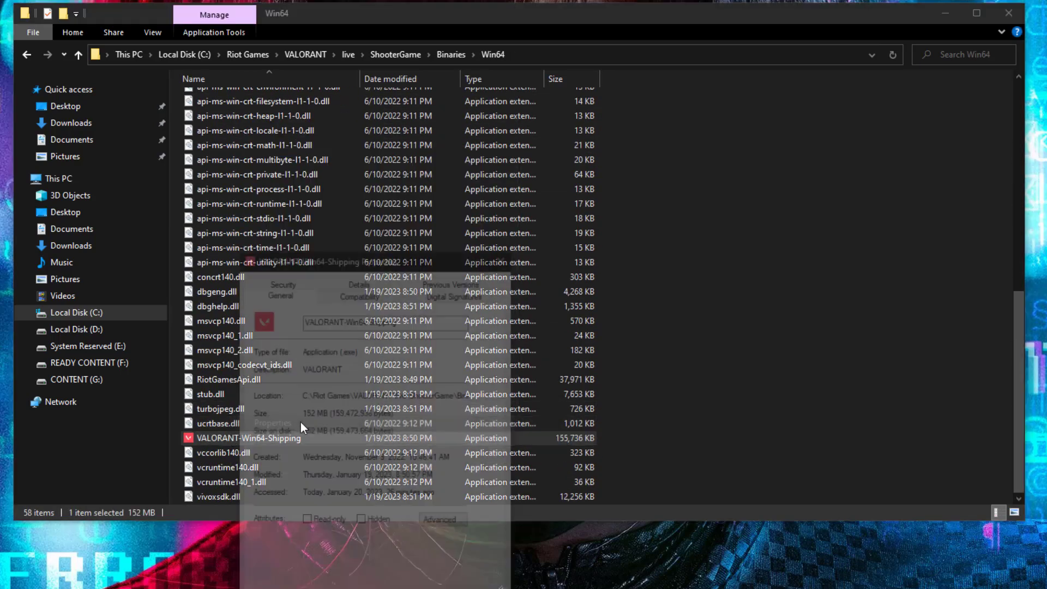
Step: Check the compatibility and high DPI scaling override settings of VALORANT-Win64-Shipping and accept both dialogs
drag(349, 262, 505, 139)
click(518, 170)
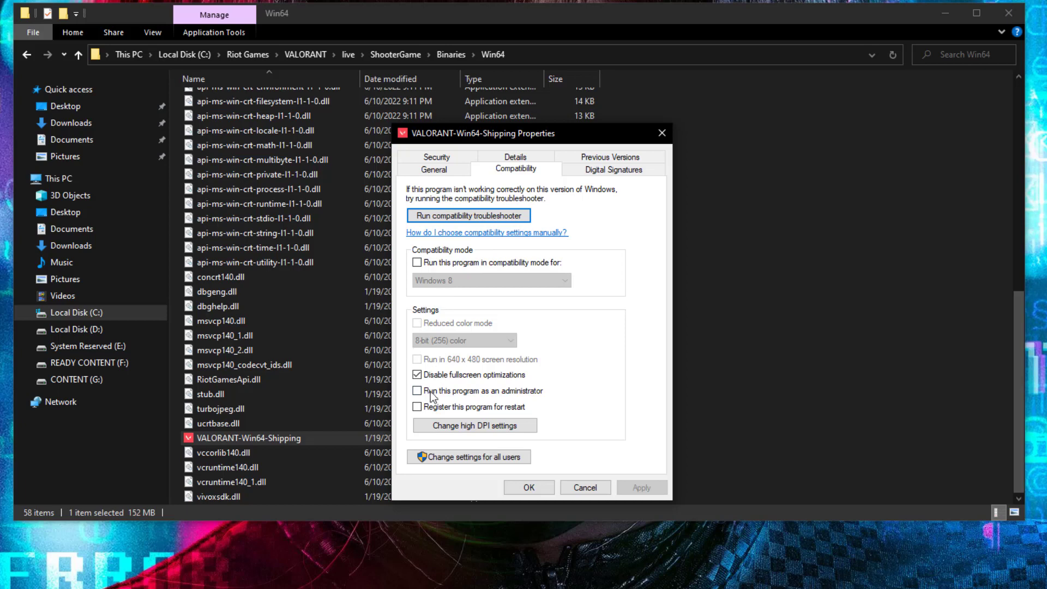
click(484, 428)
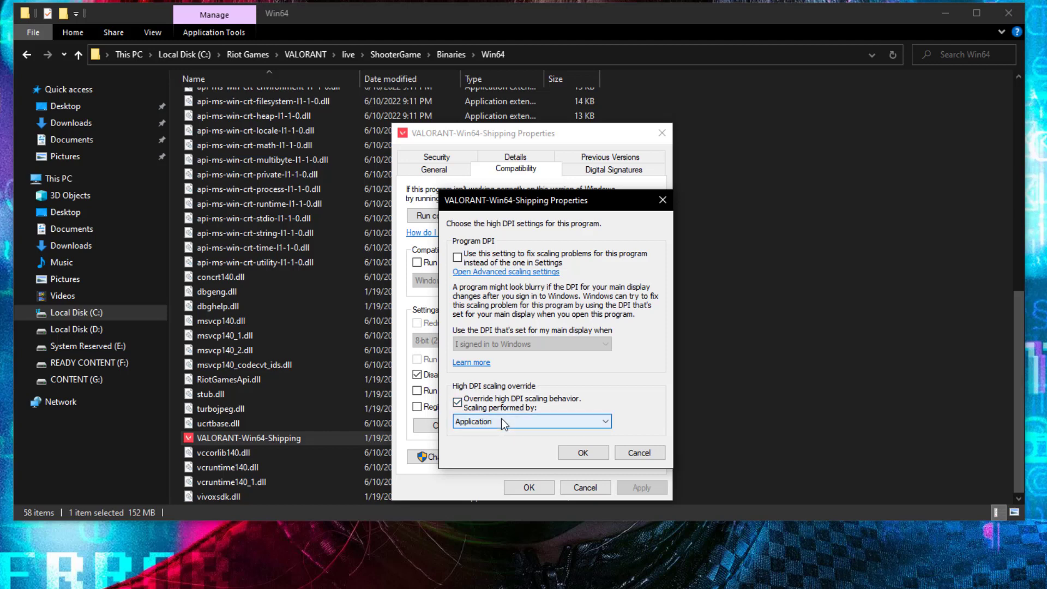
click(582, 452)
click(529, 487)
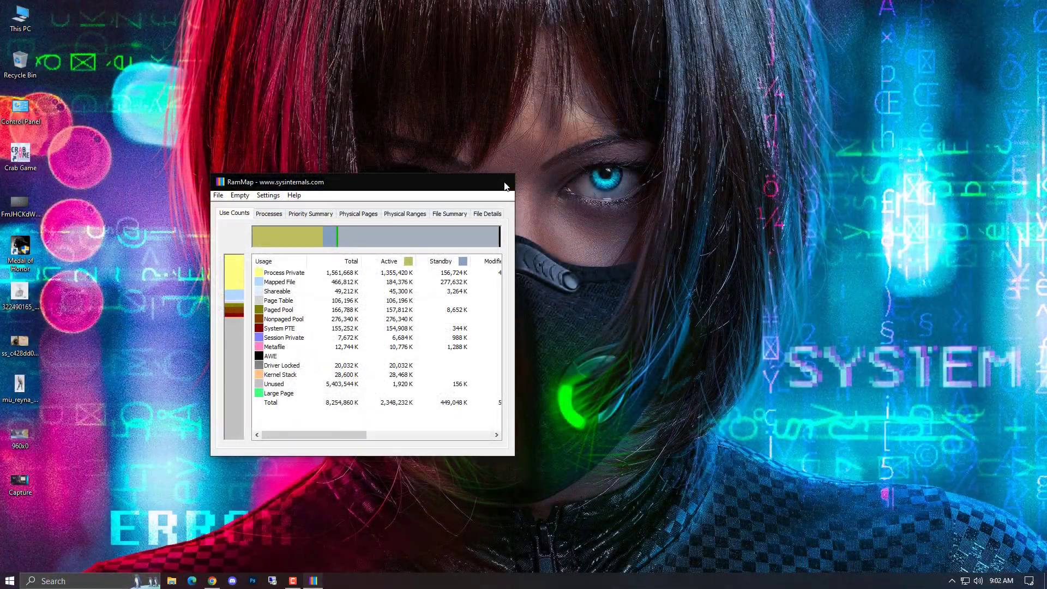
Step: Close the RamMap window
click(505, 186)
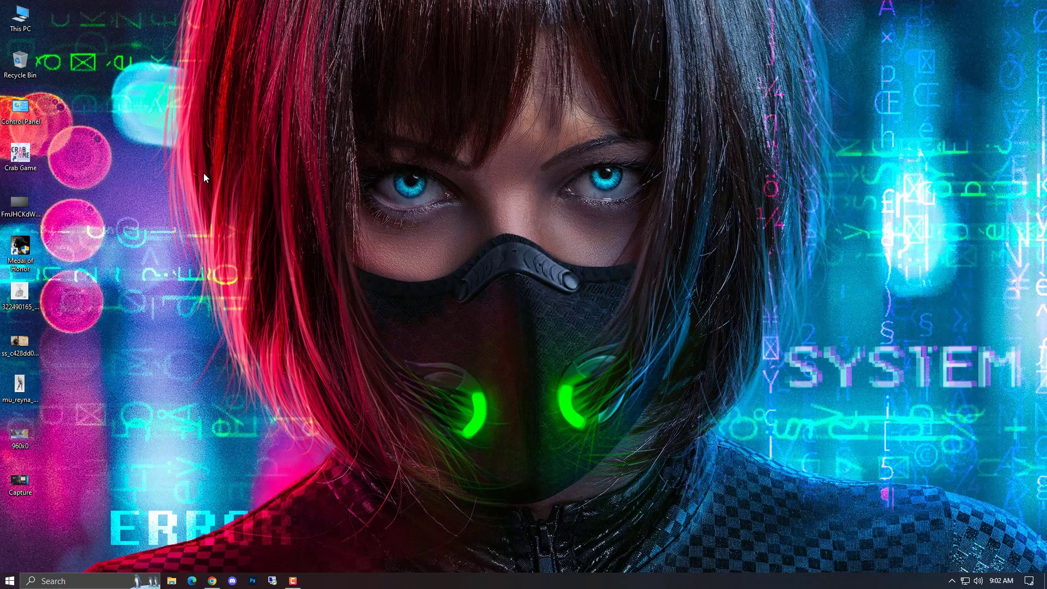
right_click(22, 18)
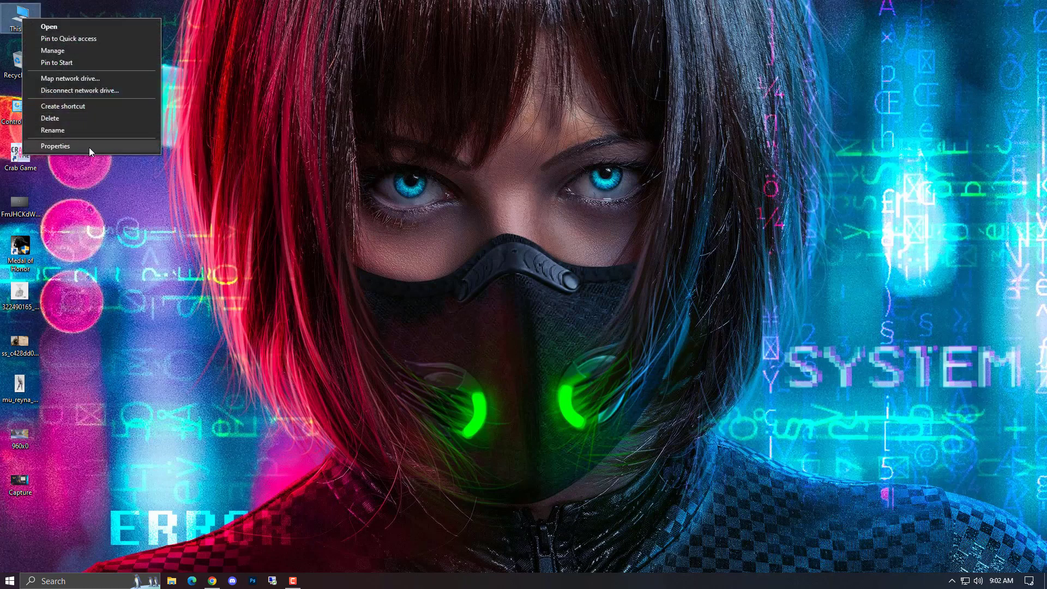
click(89, 147)
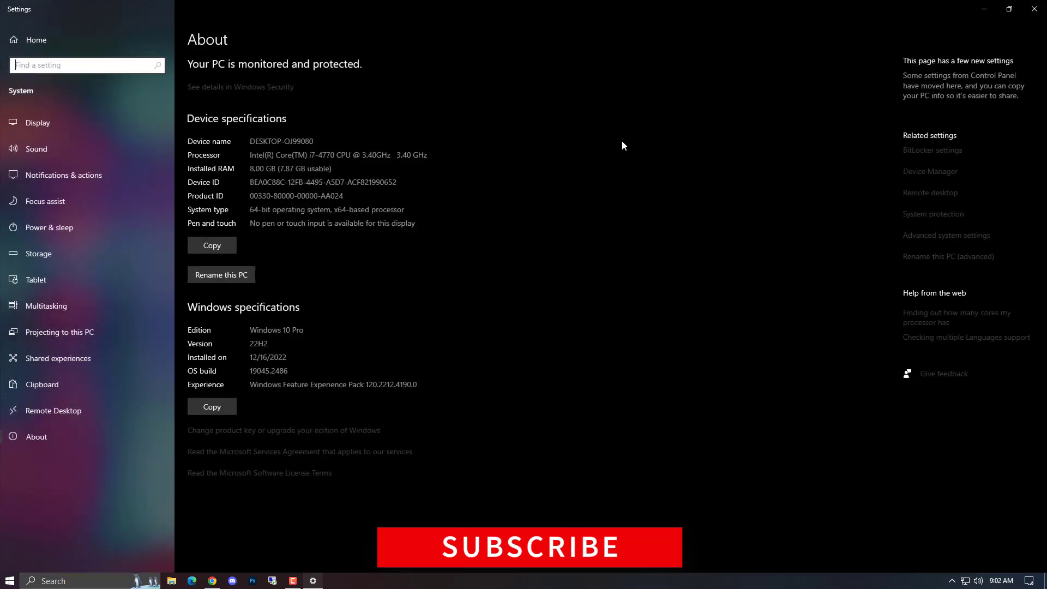
key(alt+F4)
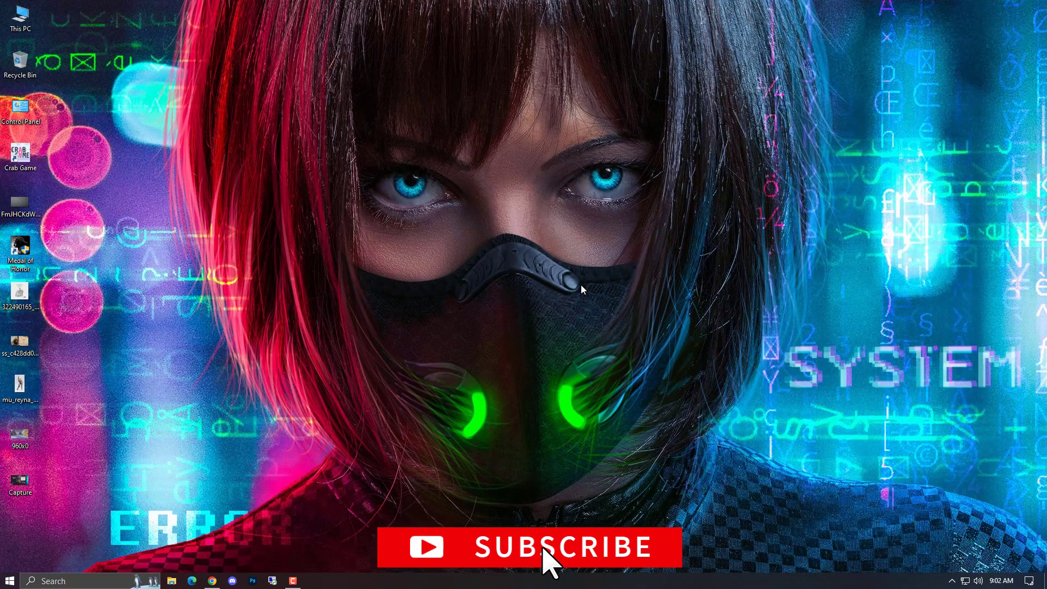
right_click(466, 295)
Step: Search Windows for GeForce Experience, launch it, and move its window higher on the desktop
key(super)
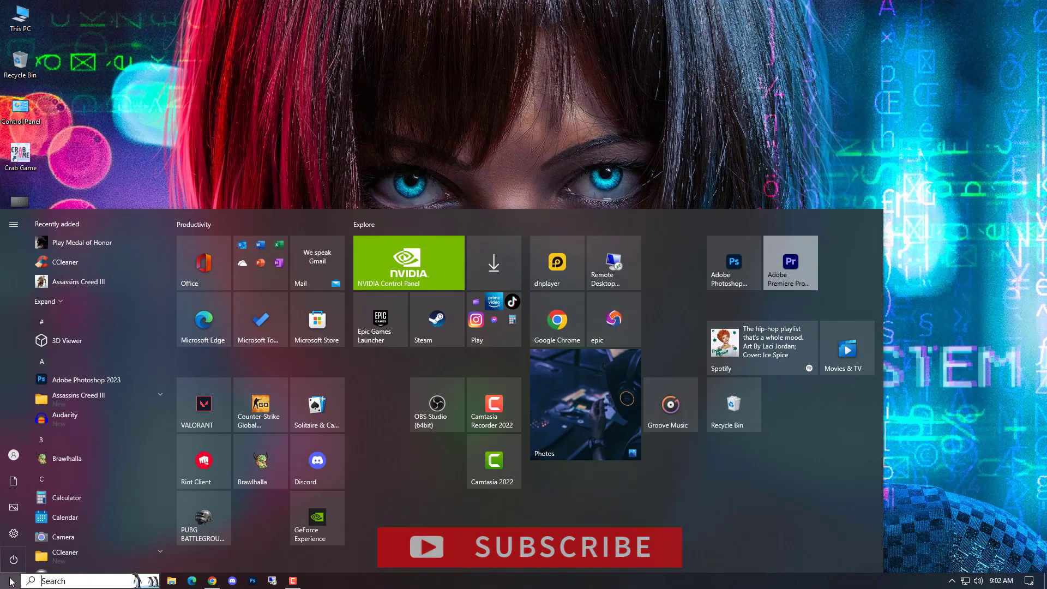
text(ge)
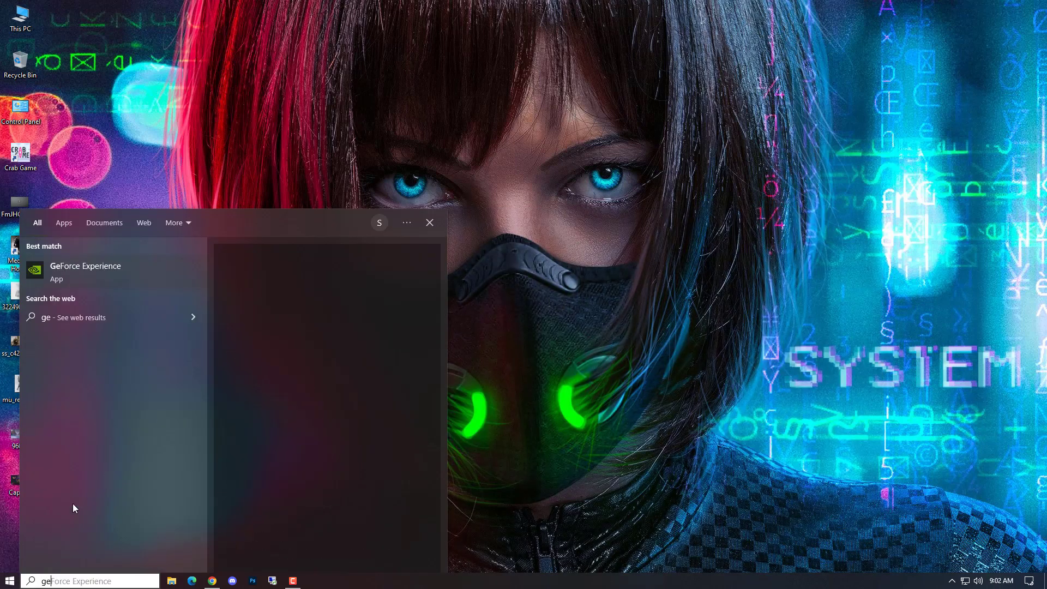
key(Return)
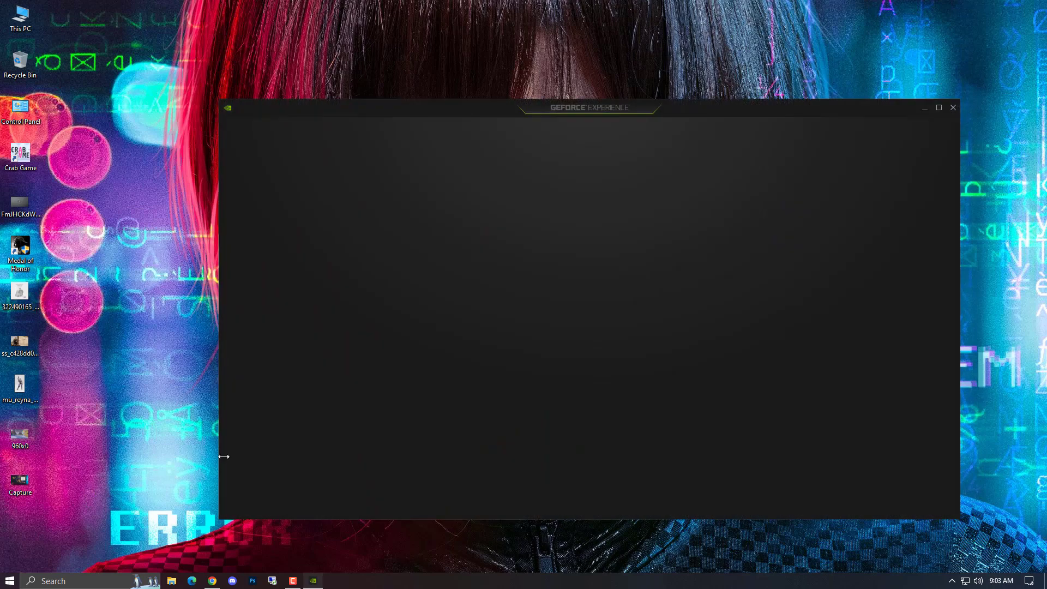
drag(672, 106, 622, 58)
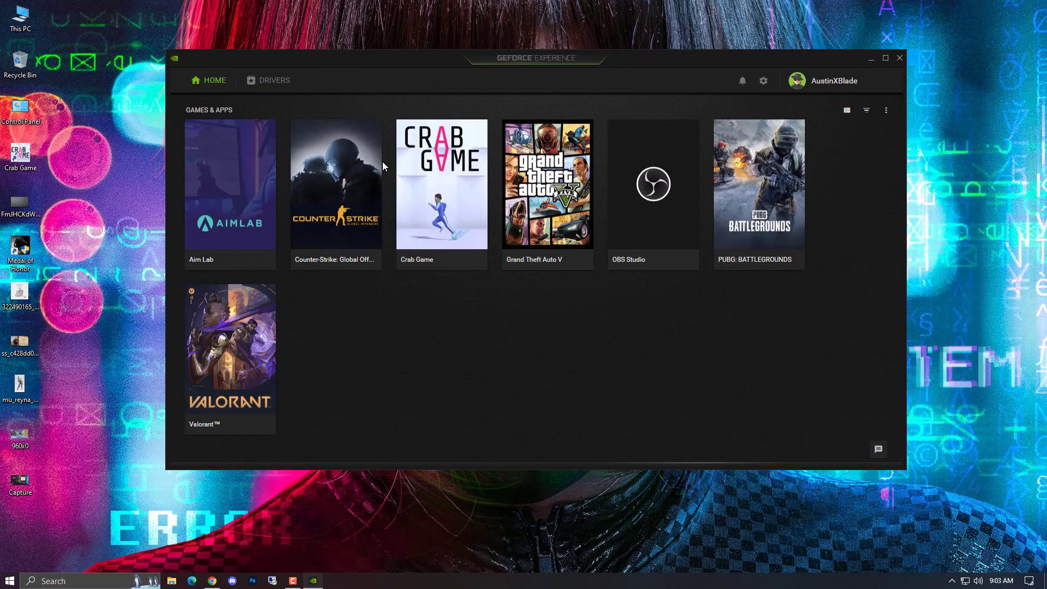
Step: Check for graphics driver updates in the Drivers section of GeForce Experience
click(273, 81)
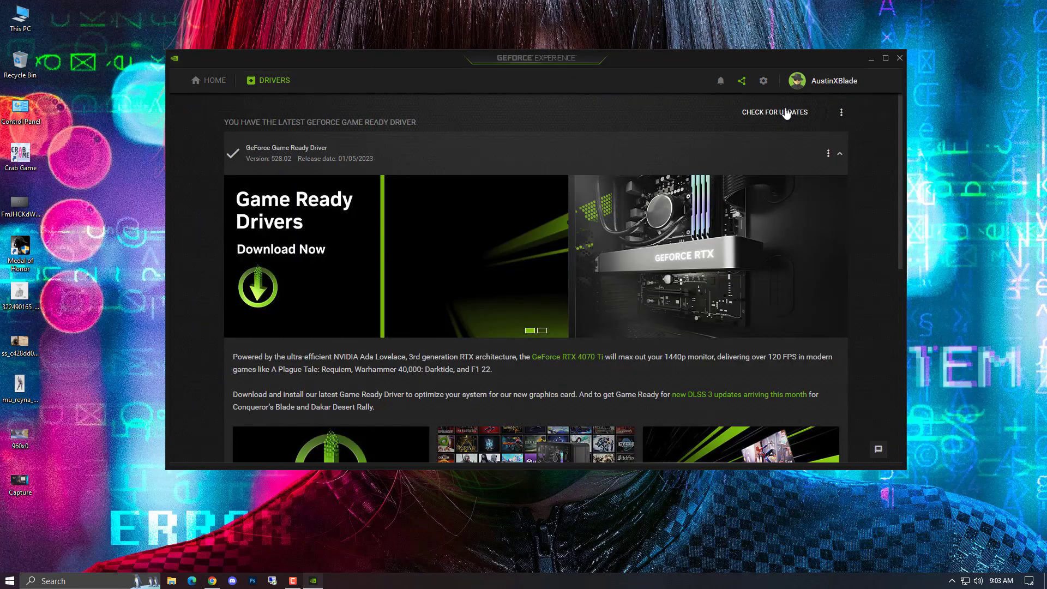
click(787, 111)
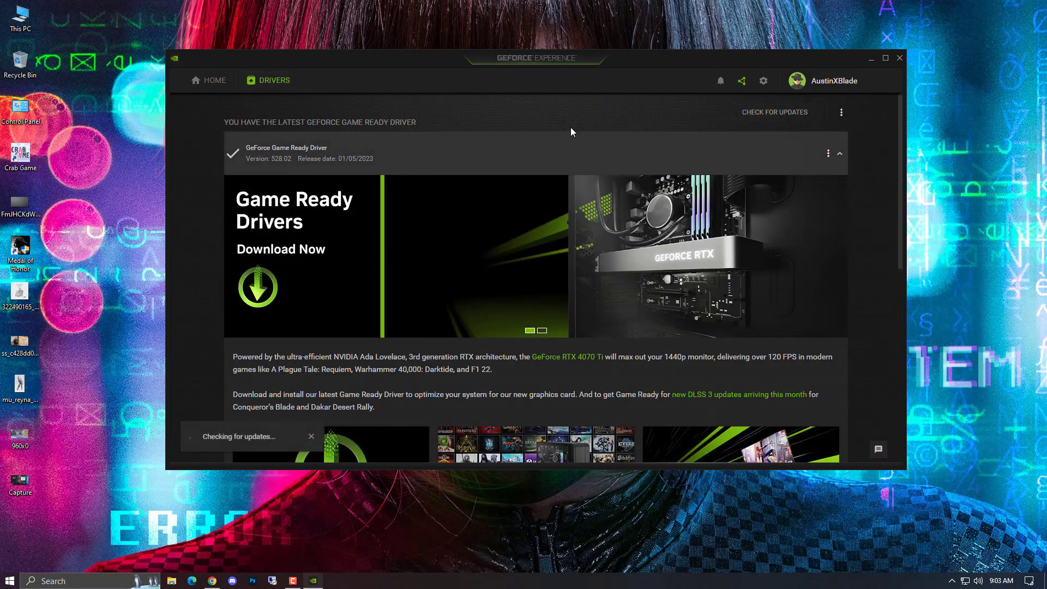
click(770, 122)
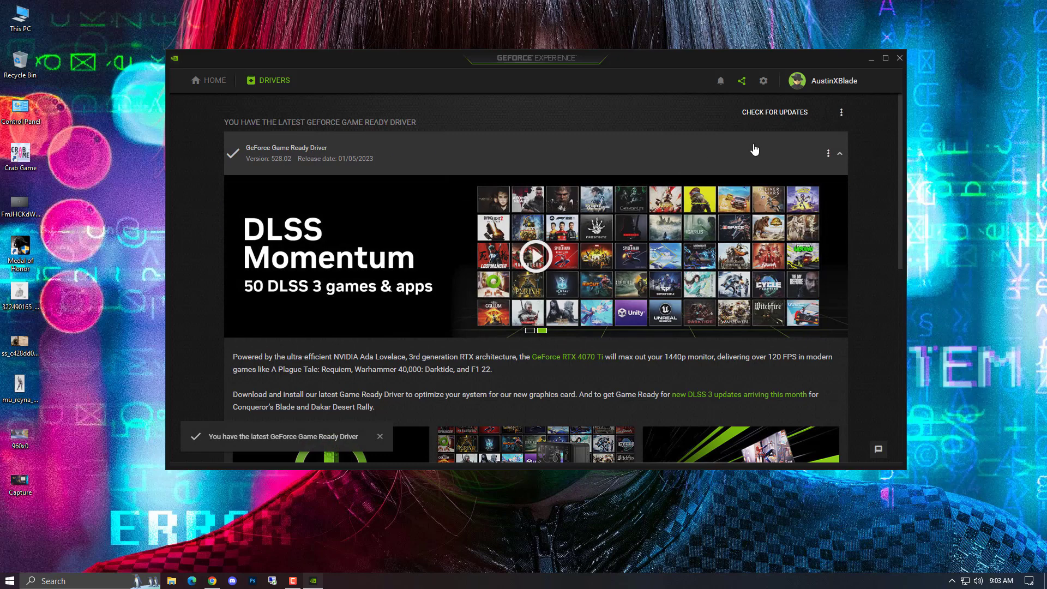
Step: Change the driver preference to Studio Driver and close GeForce Experience
click(828, 154)
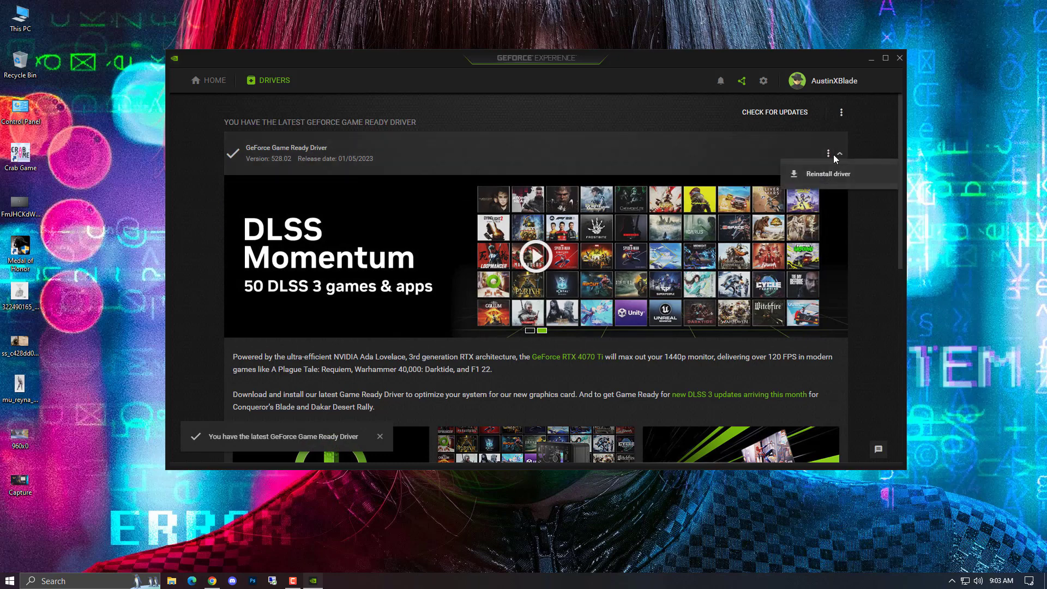
click(841, 112)
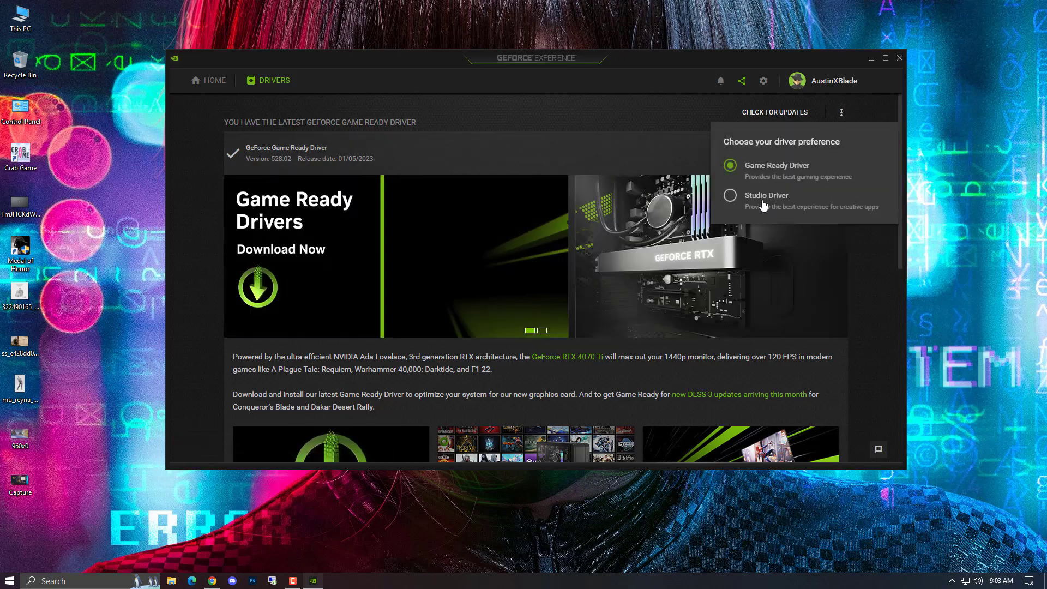
click(763, 197)
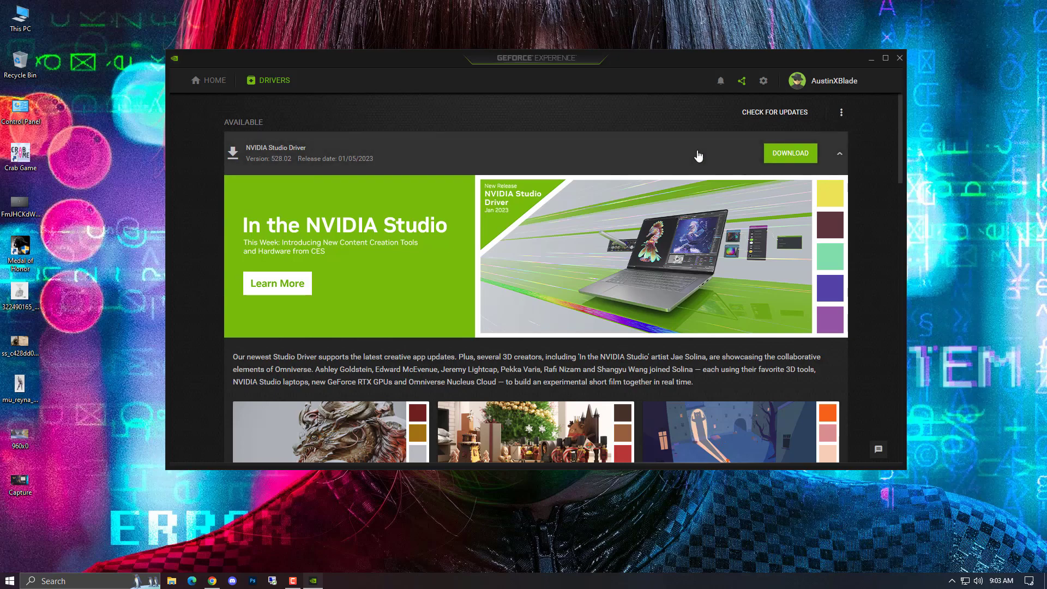
click(900, 58)
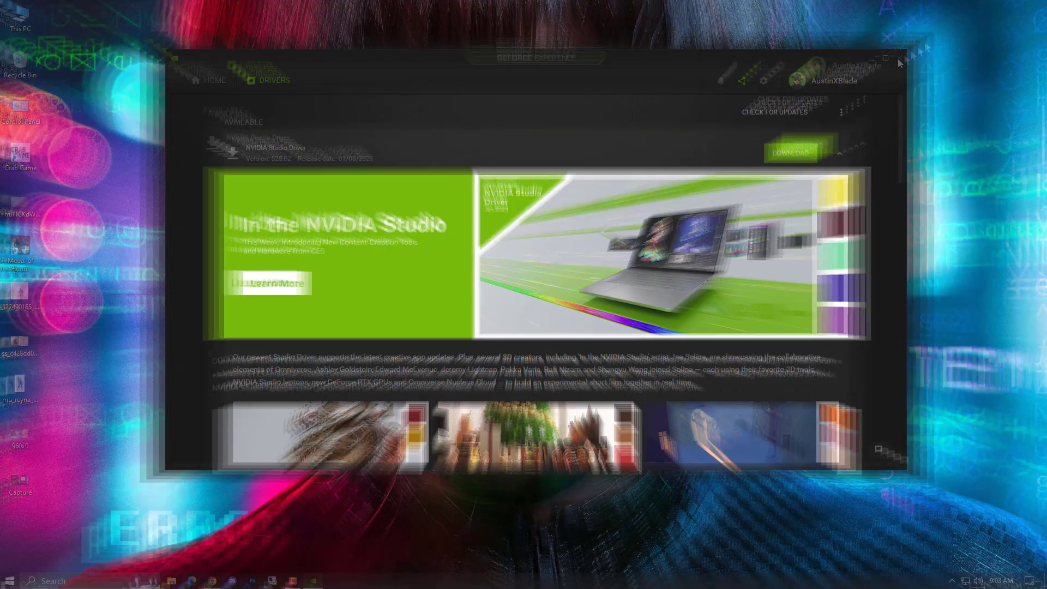
Step: Open Device Manager from the properties of This PC, expand the display adapters, and select Intel(R) HD Graphics 4600
right_click(21, 18)
click(90, 148)
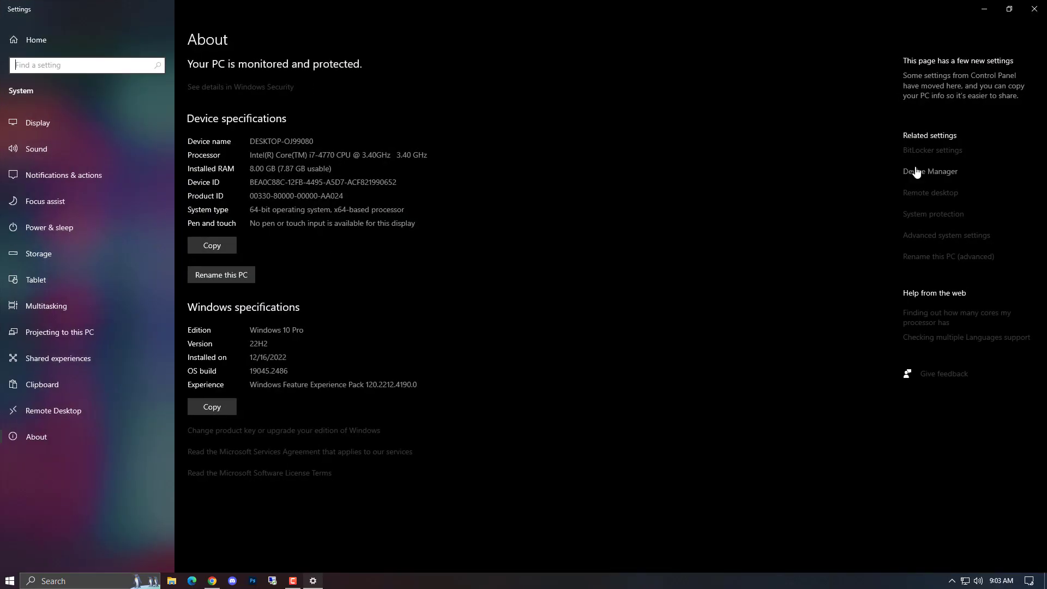
click(916, 173)
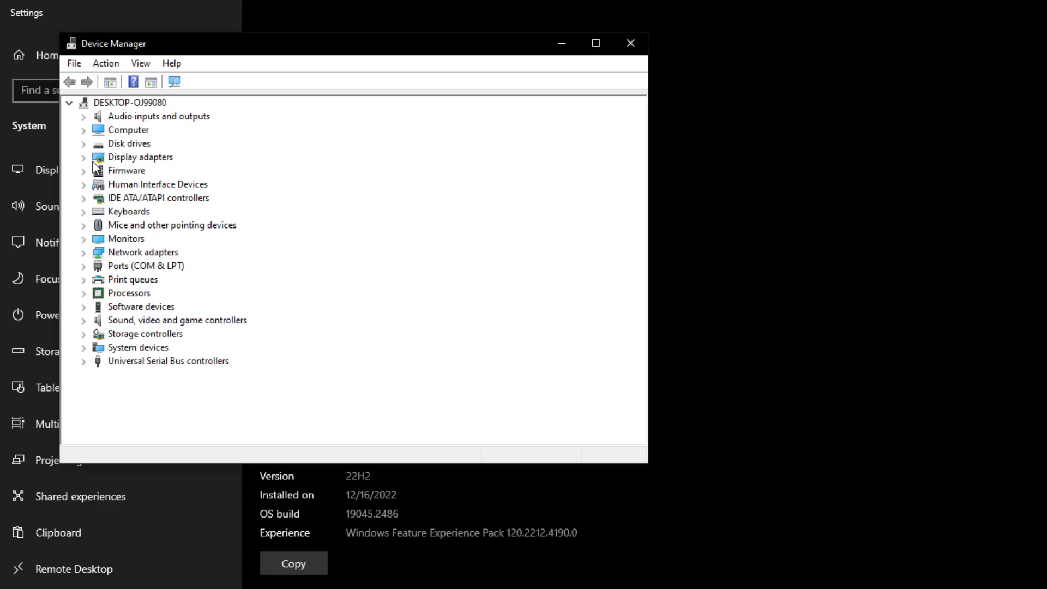
click(60, 113)
click(185, 184)
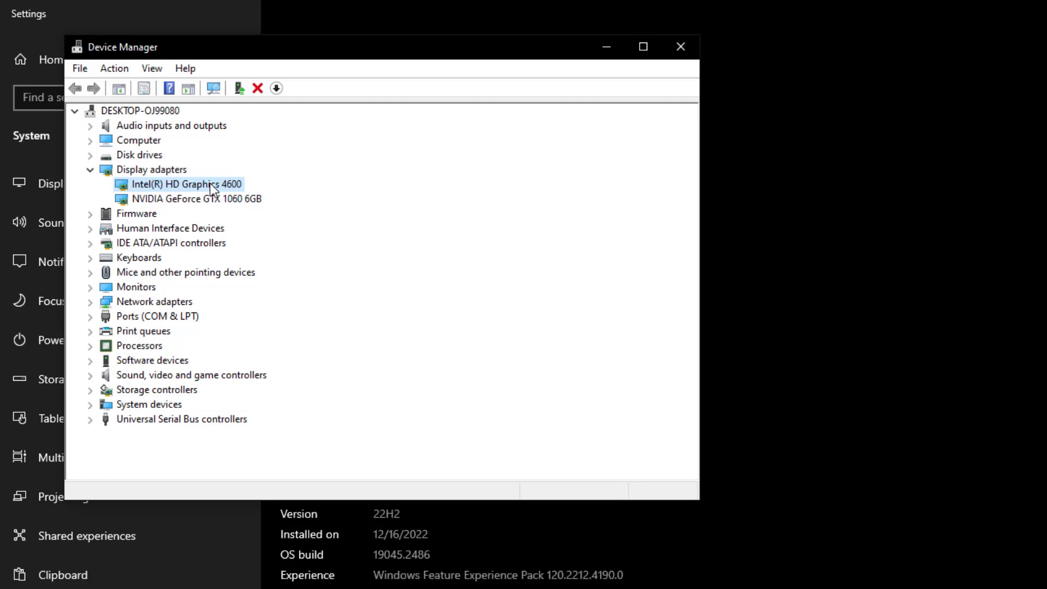
right_click(211, 183)
click(215, 193)
click(199, 202)
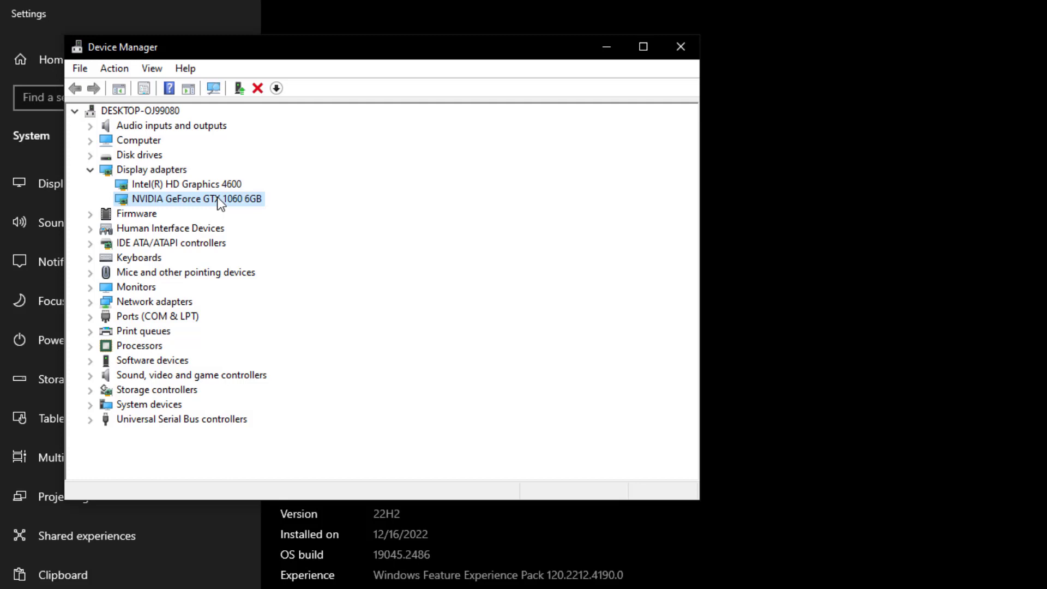
right_click(216, 180)
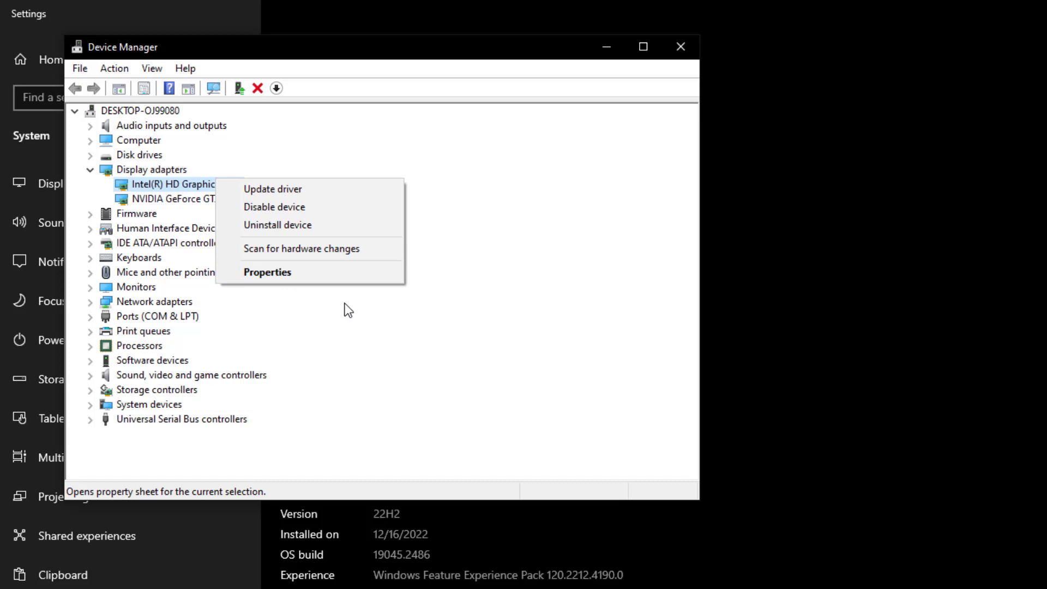
click(213, 195)
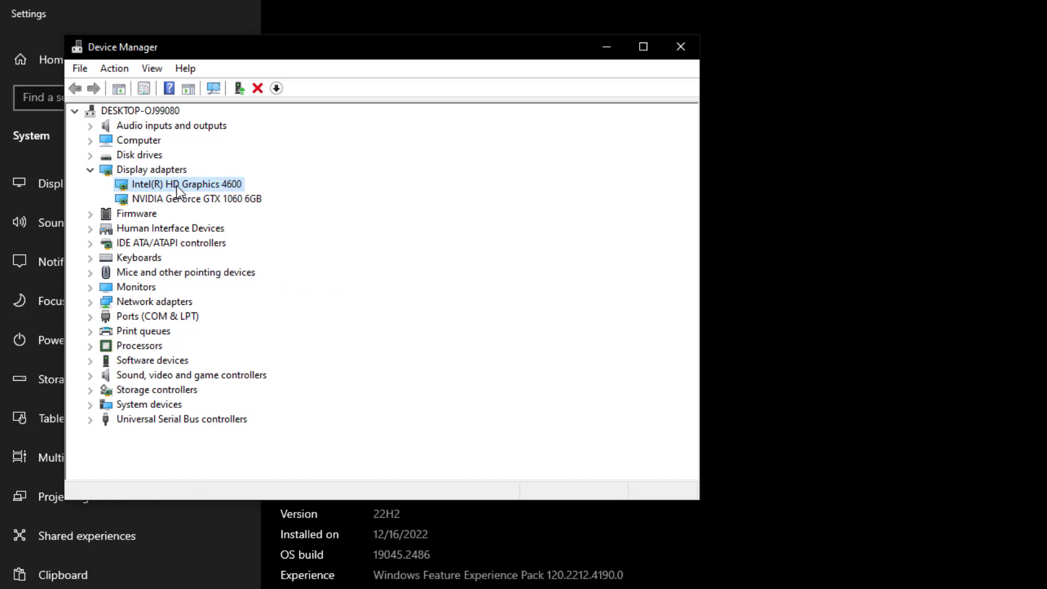
Step: Uninstall the Intel(R) HD Graphics 4600 adapter together with its driver software, and decline restarting the computer
right_click(216, 189)
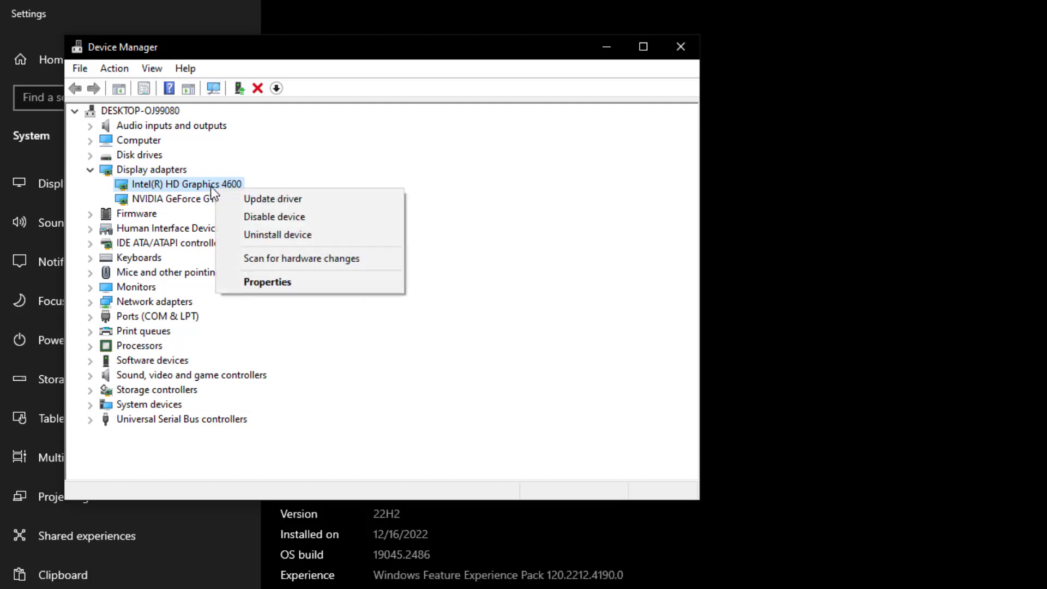
click(260, 234)
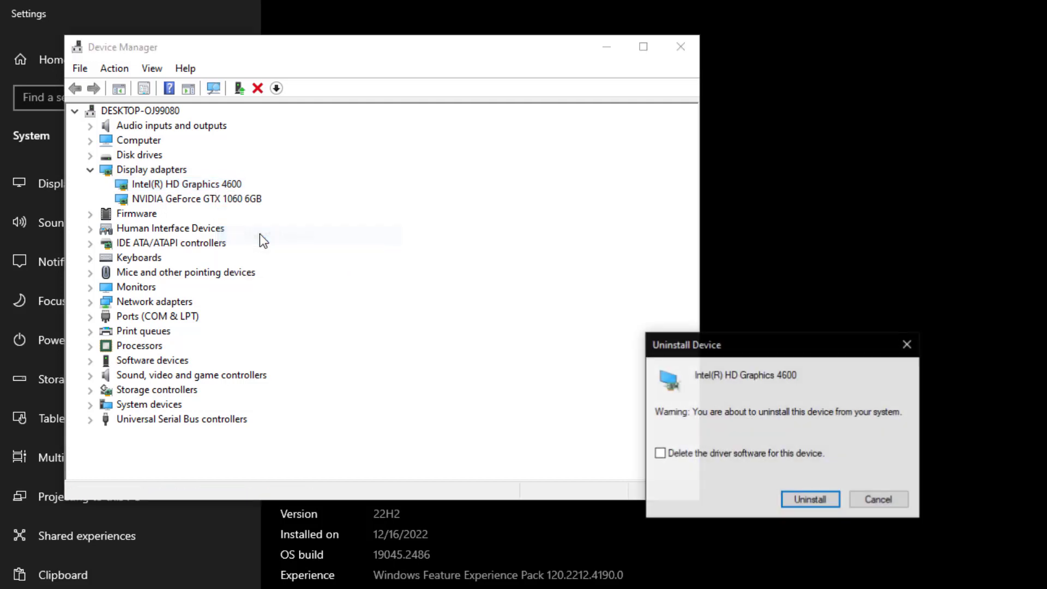
click(692, 457)
click(796, 500)
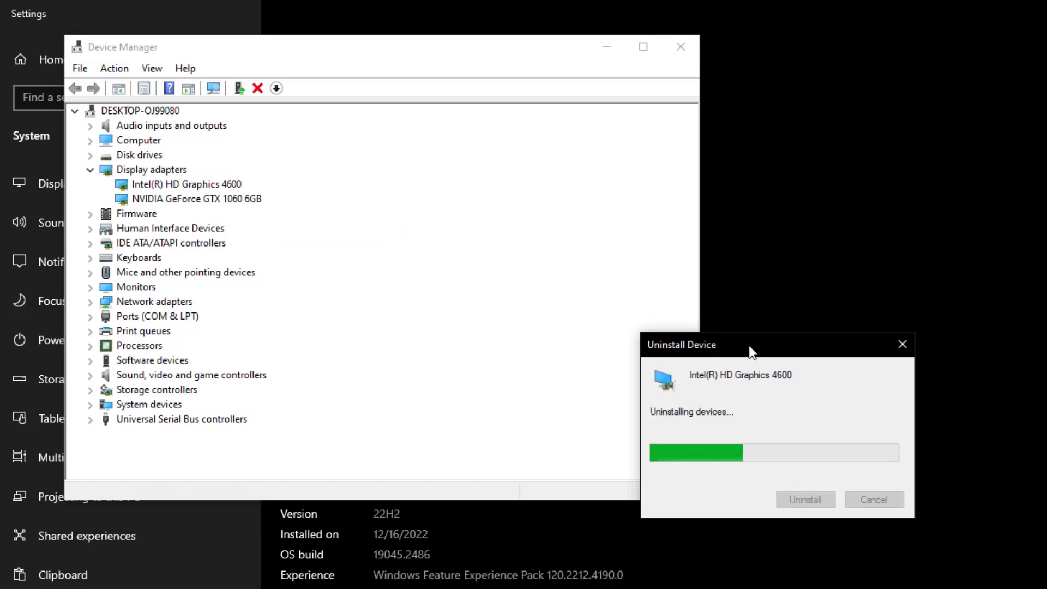
drag(753, 349, 486, 241)
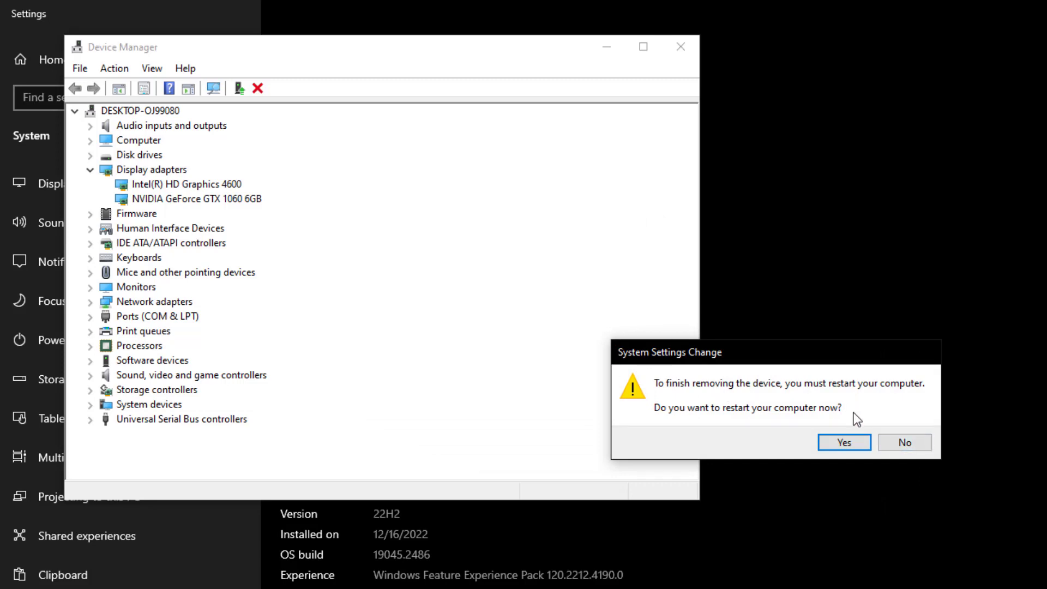
click(905, 442)
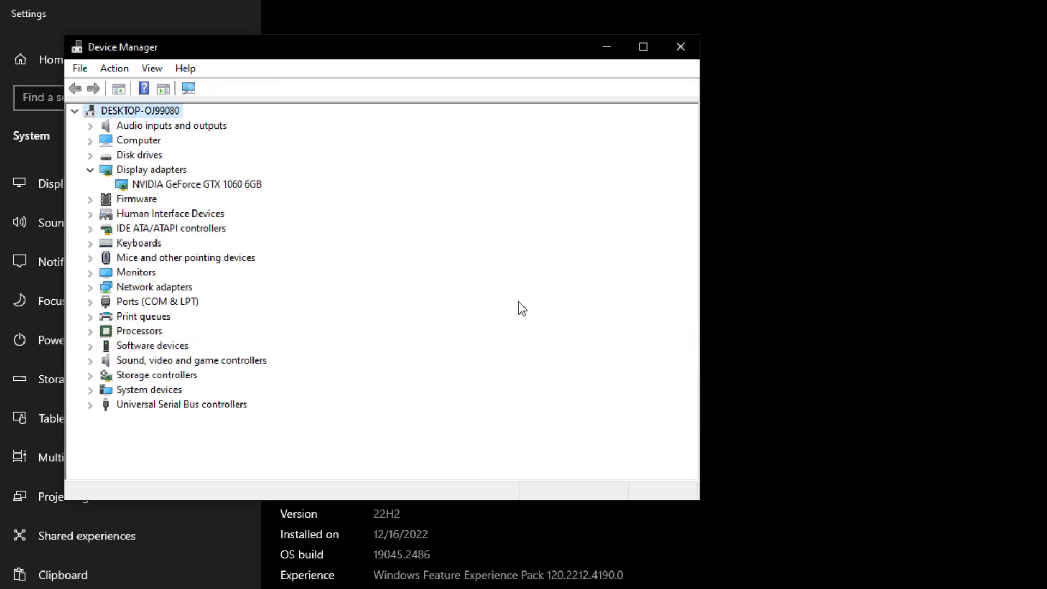
Step: Close Device Manager and the Settings window
click(680, 47)
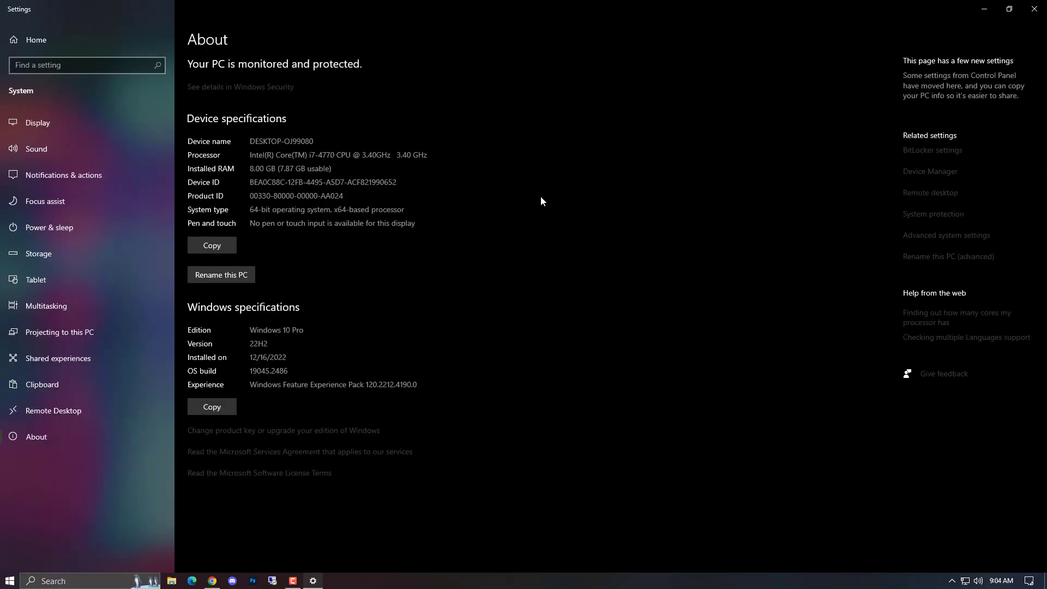
click(1034, 9)
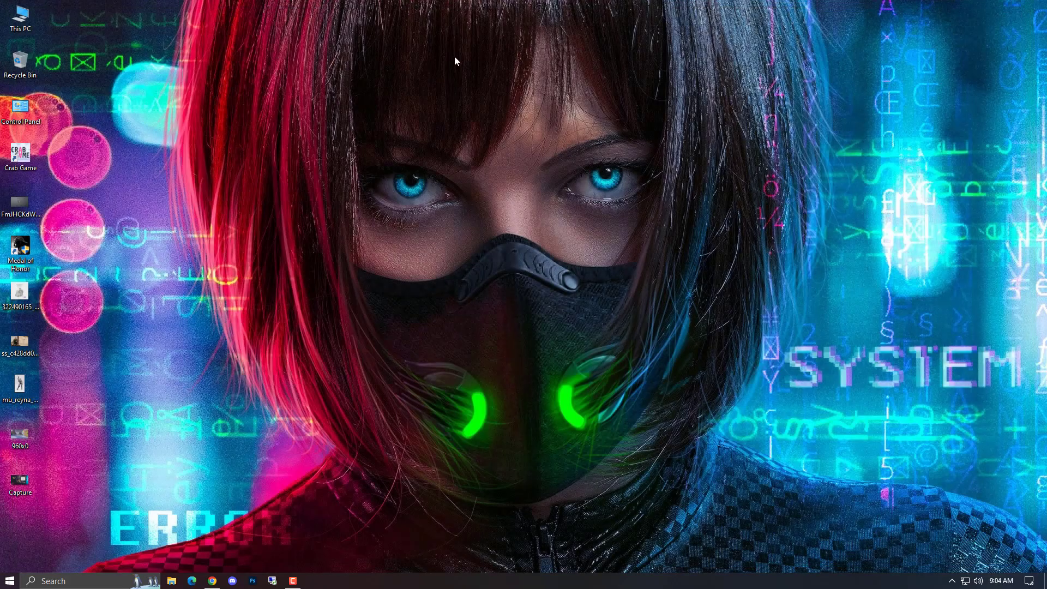
right_click(220, 245)
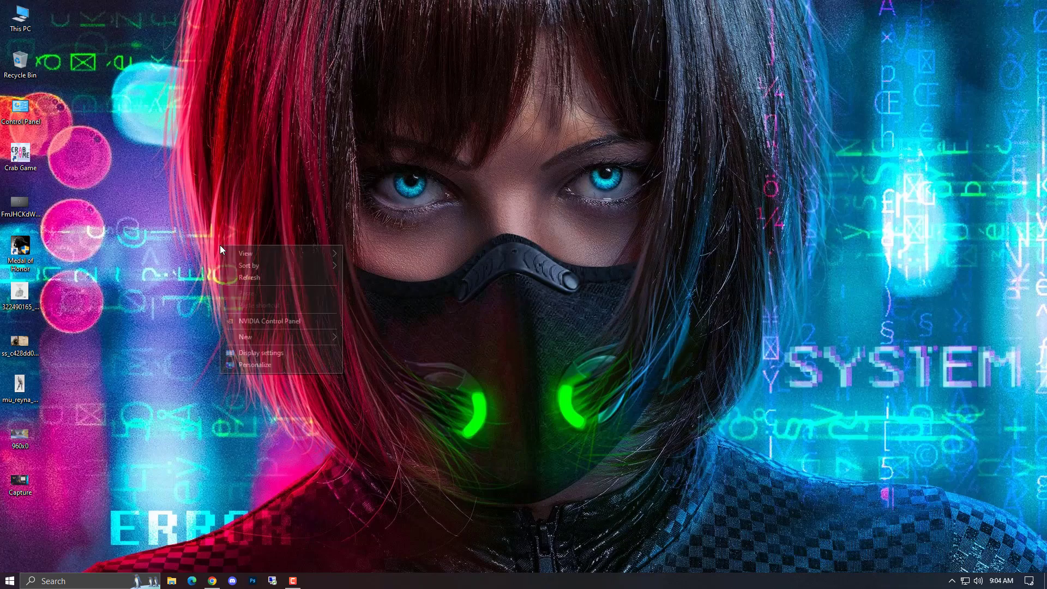
Step: Open the Performance Options dialog from the advanced system settings on This PC's About page
right_click(30, 25)
click(97, 157)
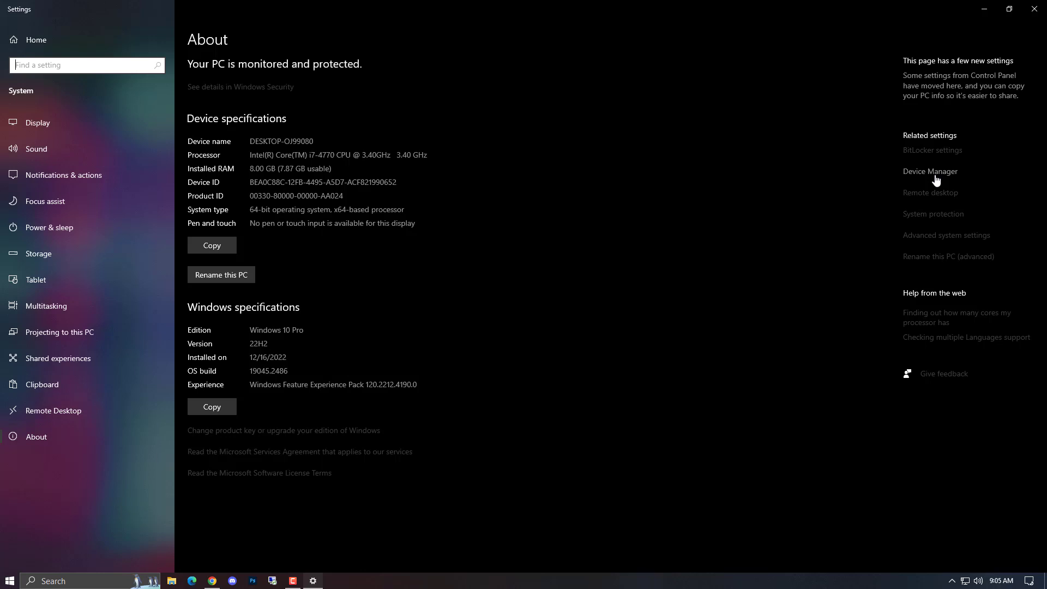
click(933, 172)
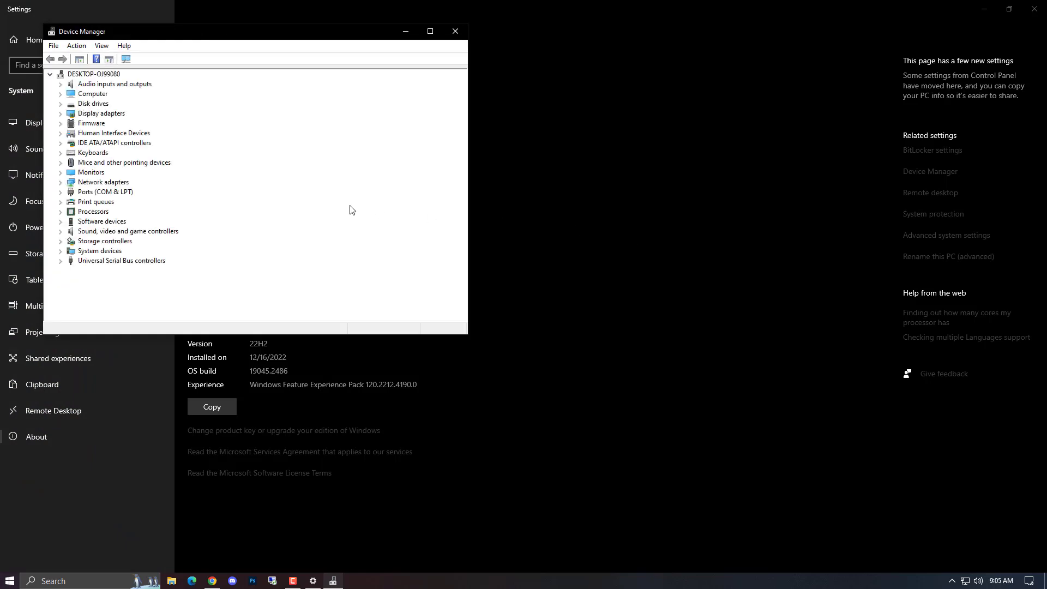
click(456, 31)
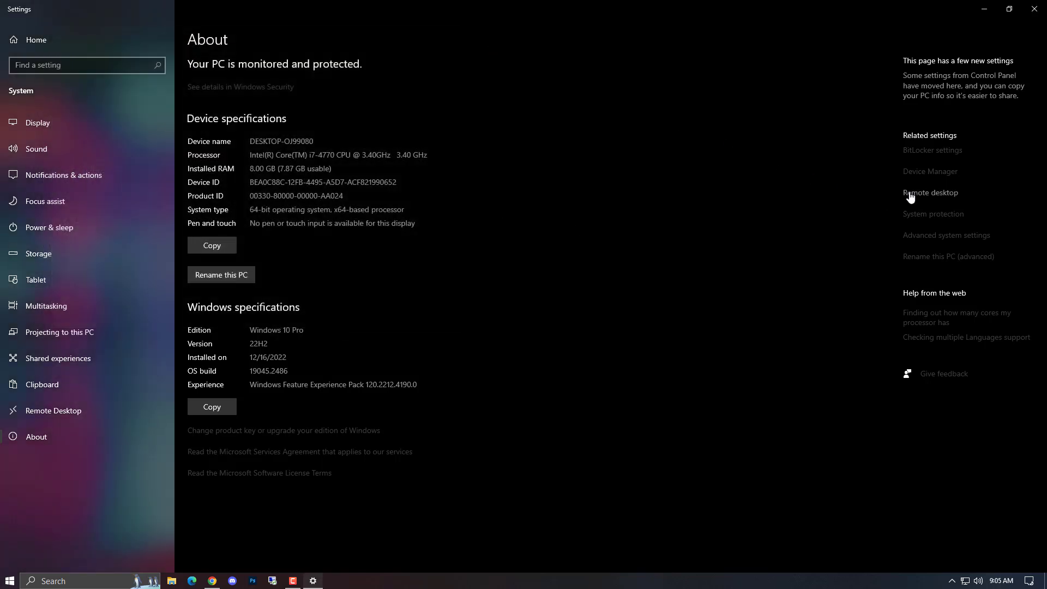
click(927, 235)
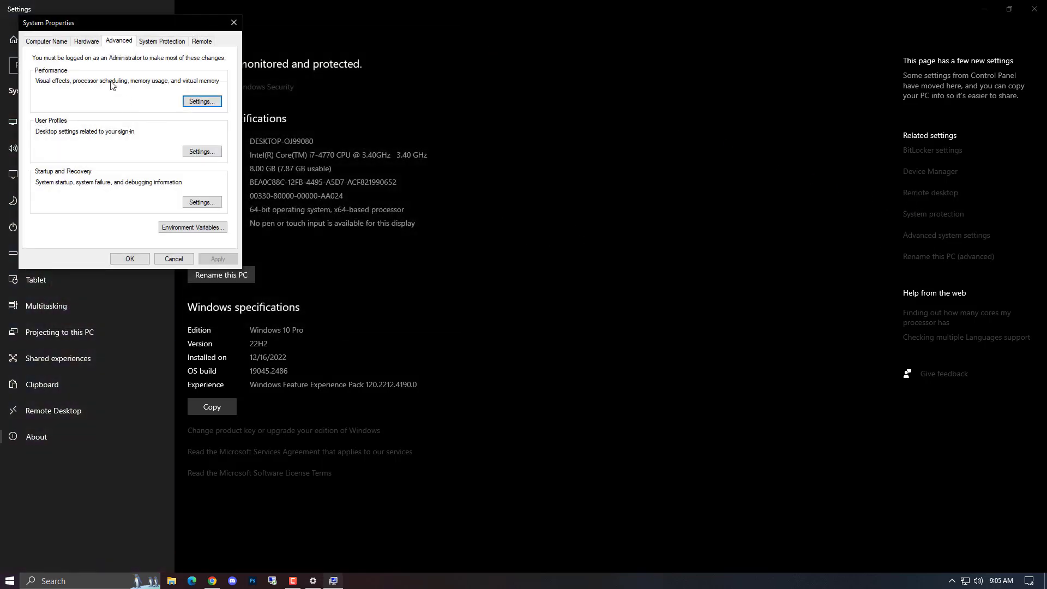
drag(98, 29, 501, 182)
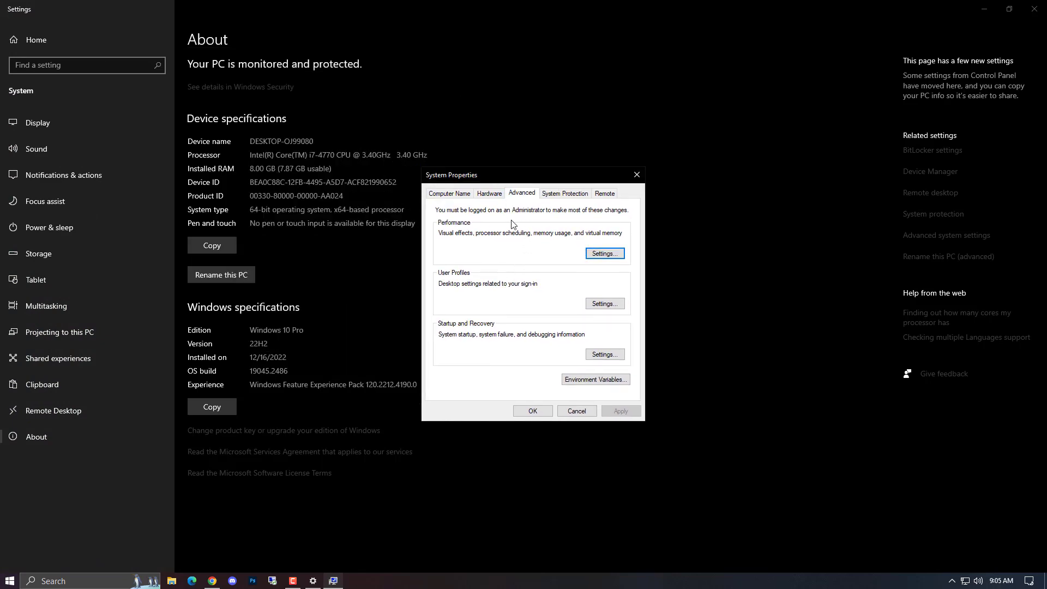
click(603, 254)
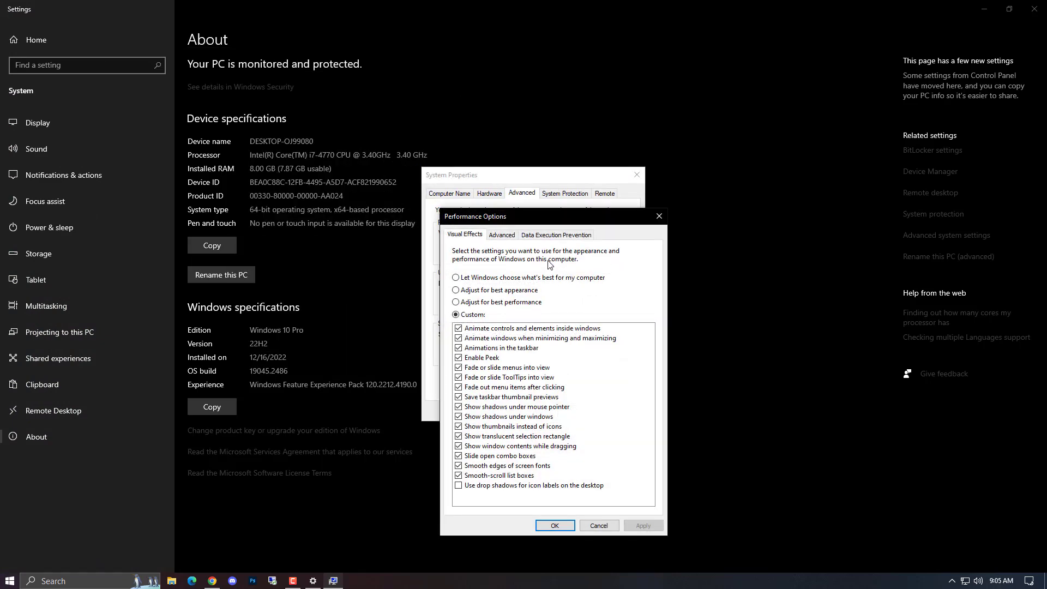
Step: Open the Virtual Memory settings from the advanced performance options
click(509, 236)
click(473, 236)
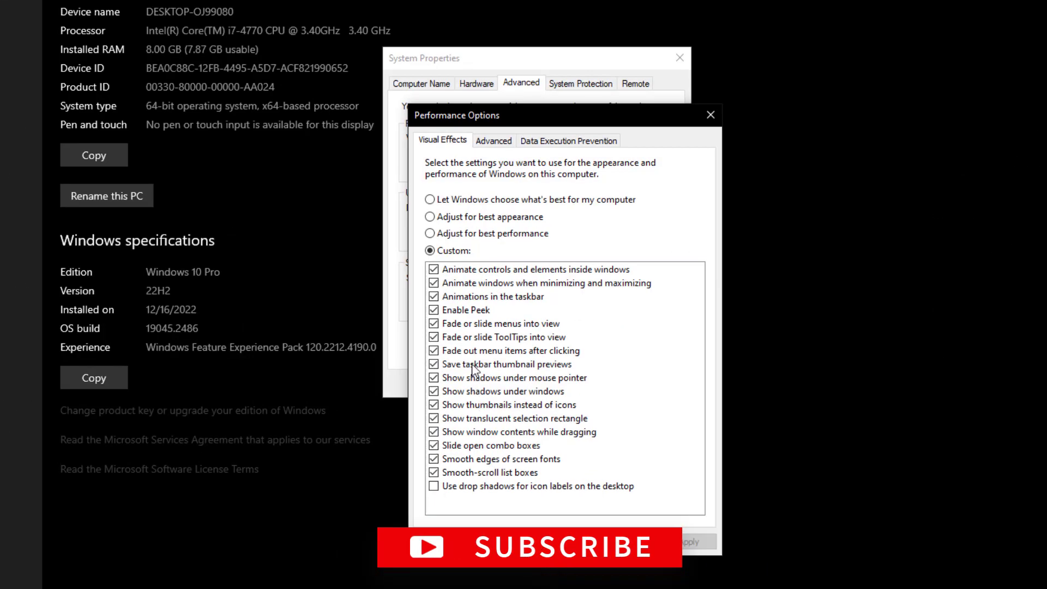
click(497, 143)
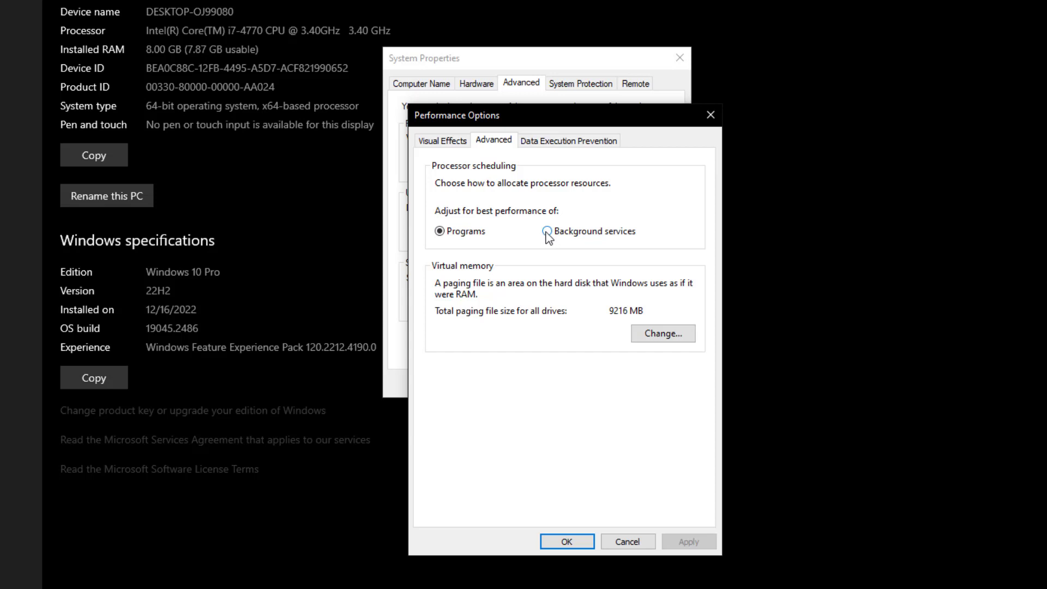
click(660, 334)
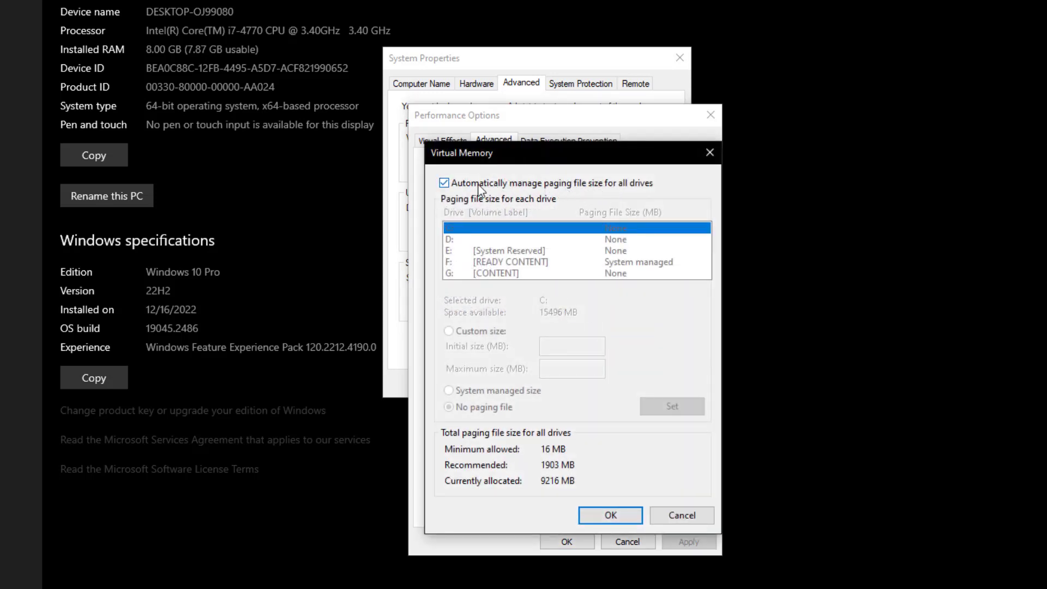
Step: Turn off automatic paging file management for all drives and choose a custom size for drive C:
drag(500, 158, 172, 31)
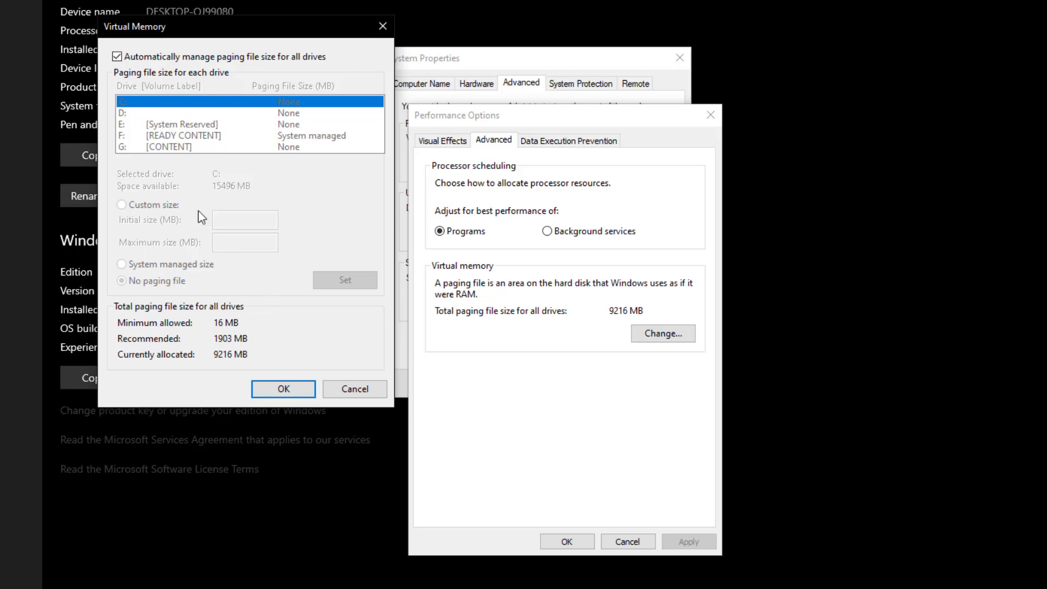
click(126, 58)
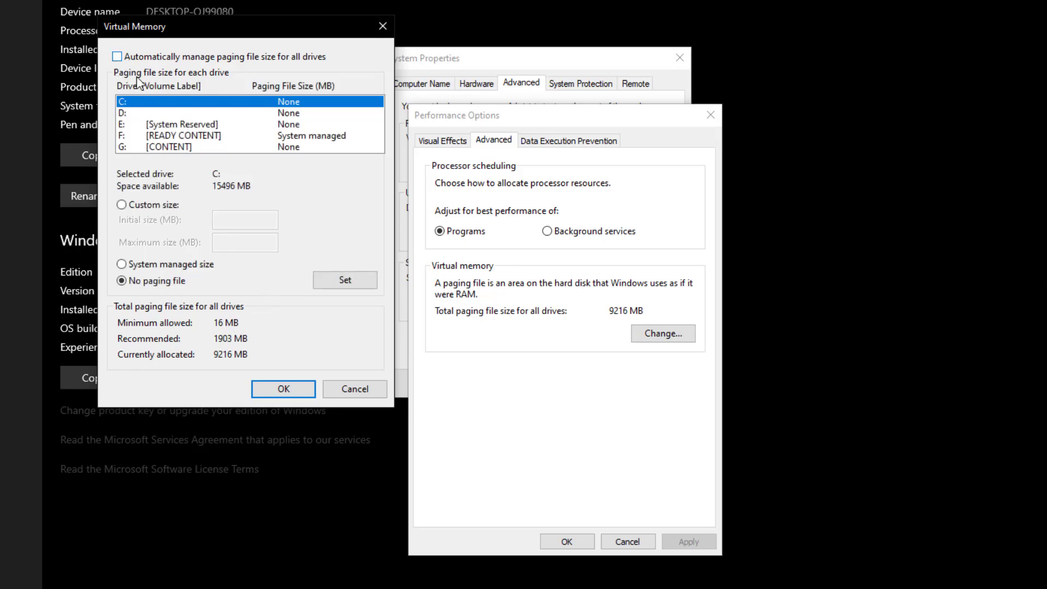
click(165, 206)
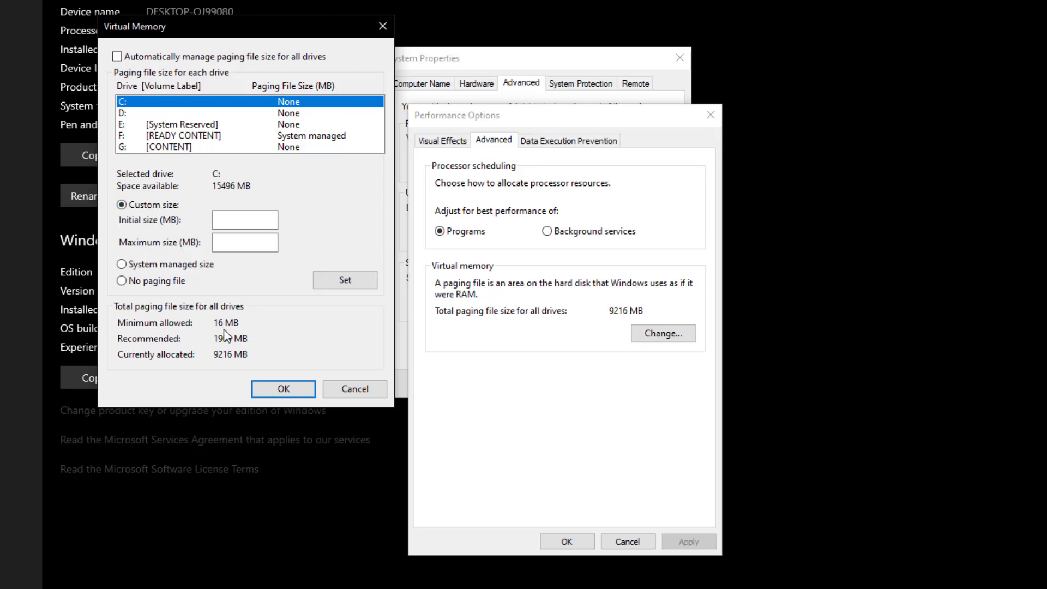
click(244, 220)
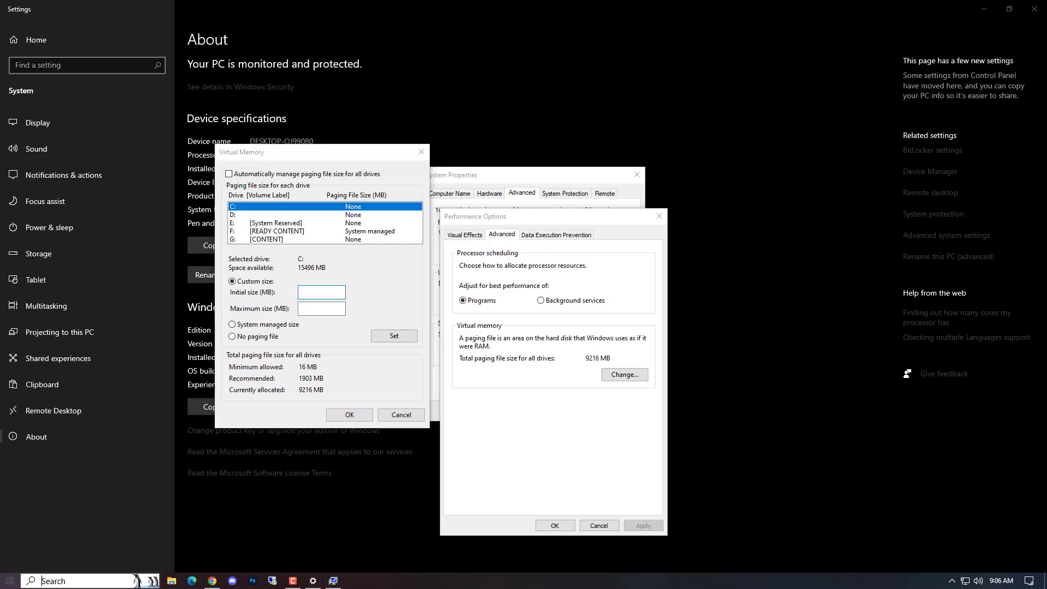
Step: Open Calculator and multiply 1024 by 8 to convert the installed RAM to megabytes
key(super)
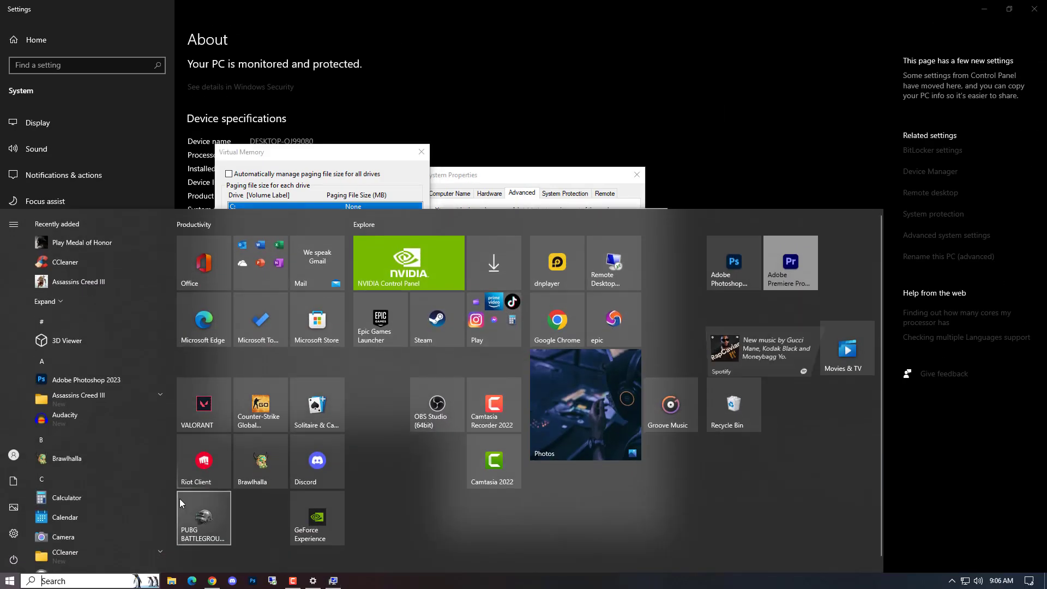
text(calc)
key(Return)
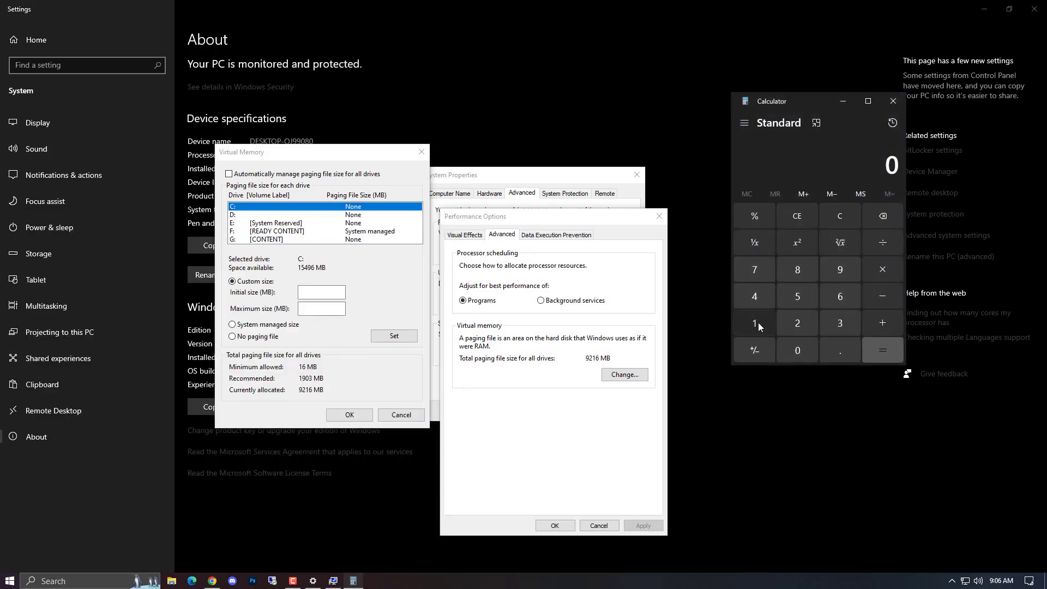
click(754, 323)
click(797, 350)
click(797, 322)
click(755, 296)
click(882, 269)
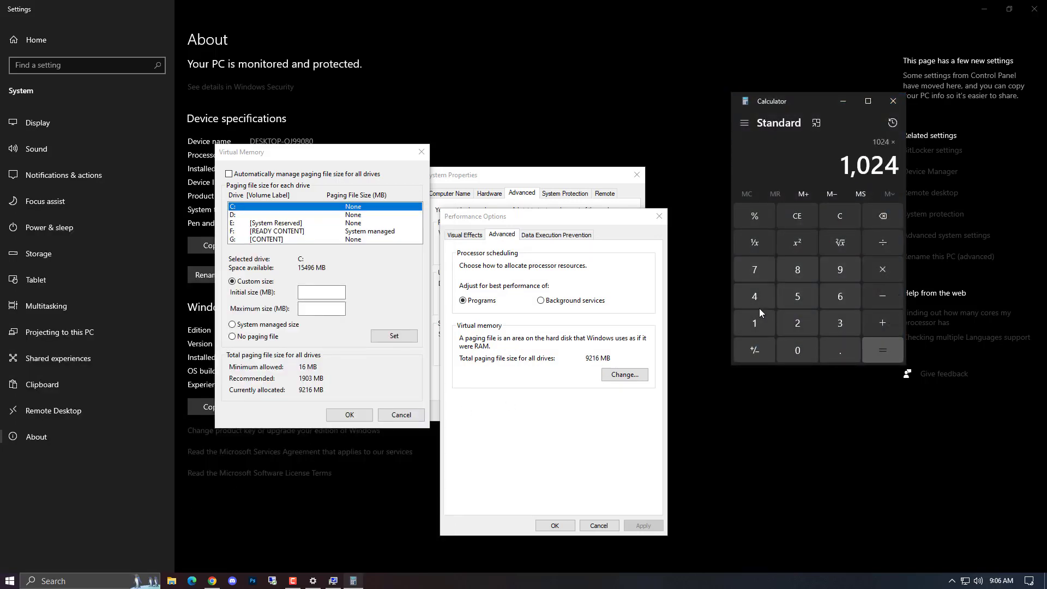
click(800, 275)
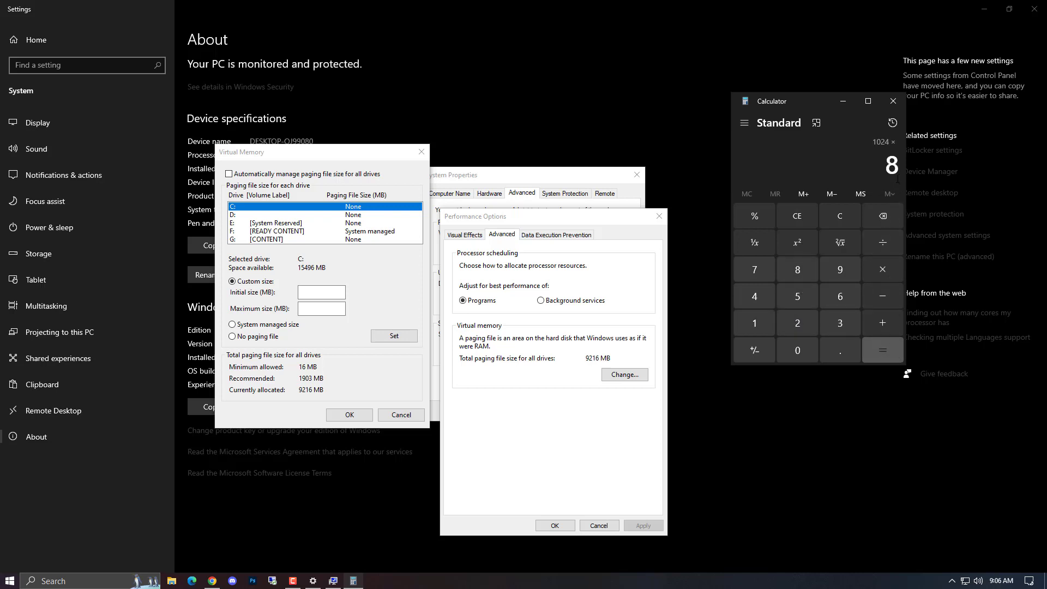
click(883, 351)
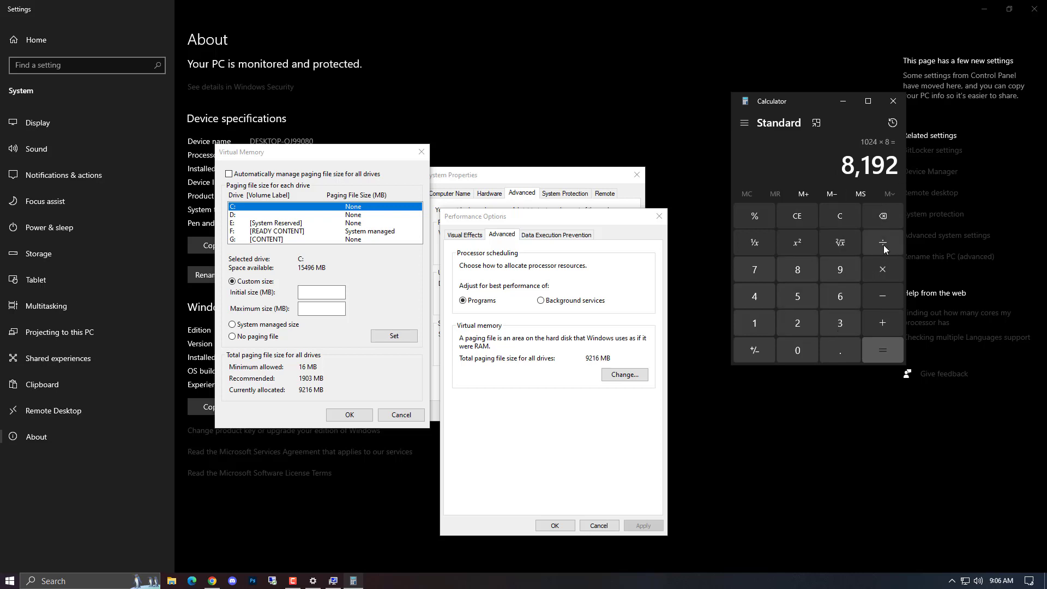
Step: Multiply the RAM size in megabytes by 1.5, and close Calculator
click(883, 277)
click(766, 328)
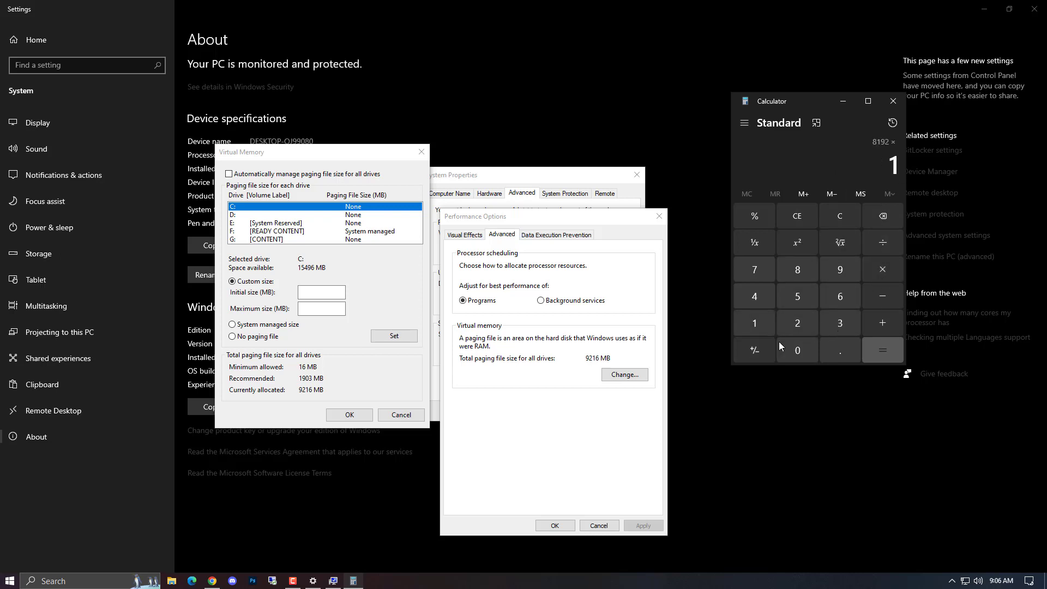
click(833, 349)
click(795, 300)
click(882, 349)
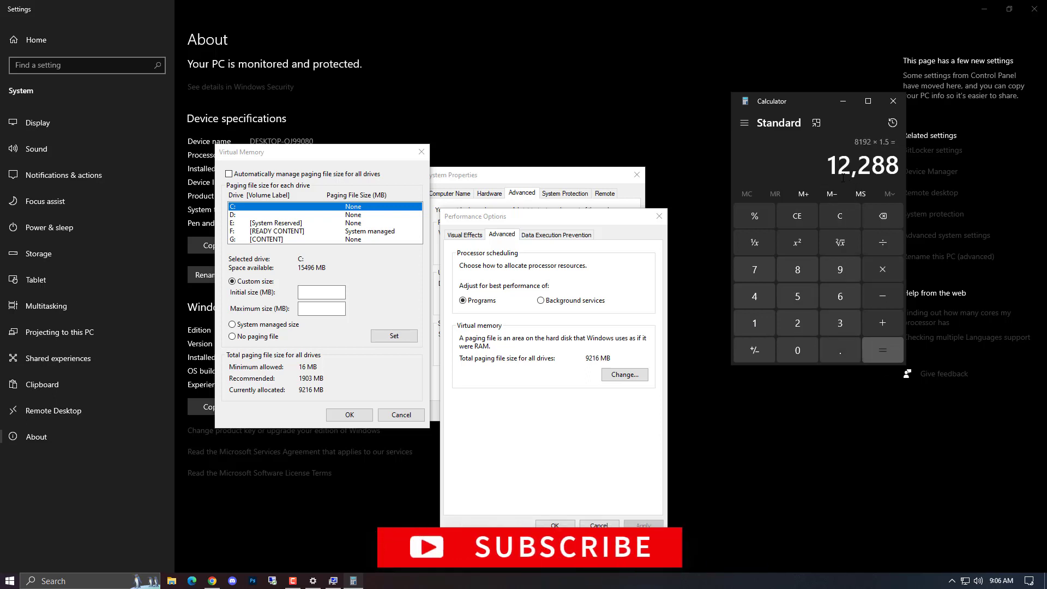
click(892, 102)
Step: Confirm the Virtual Memory dialog with both custom size fields left blank, acknowledge the restart notice, and accept the Performance Options
click(321, 309)
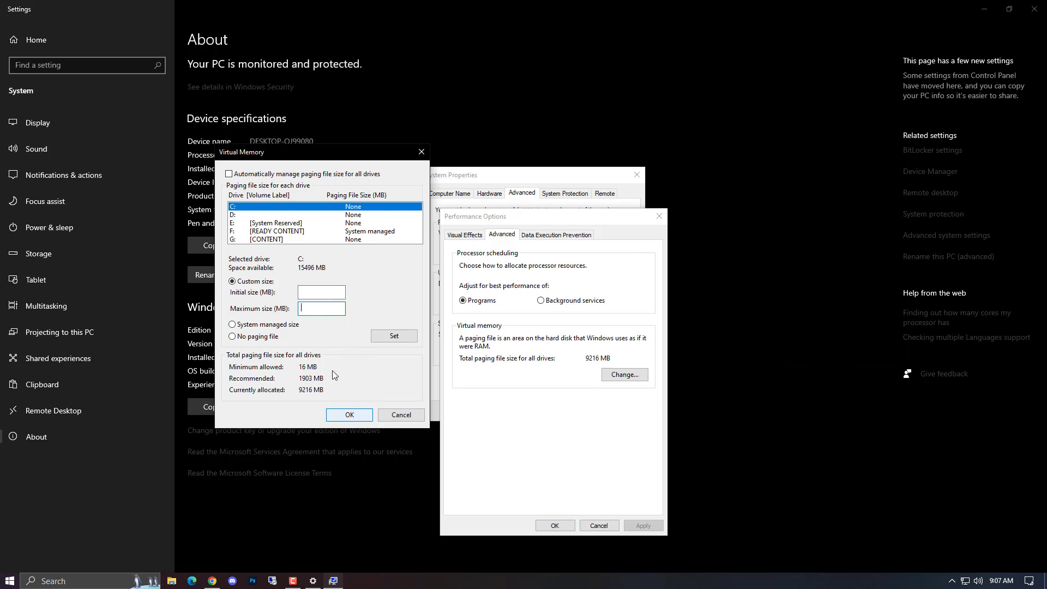
click(365, 415)
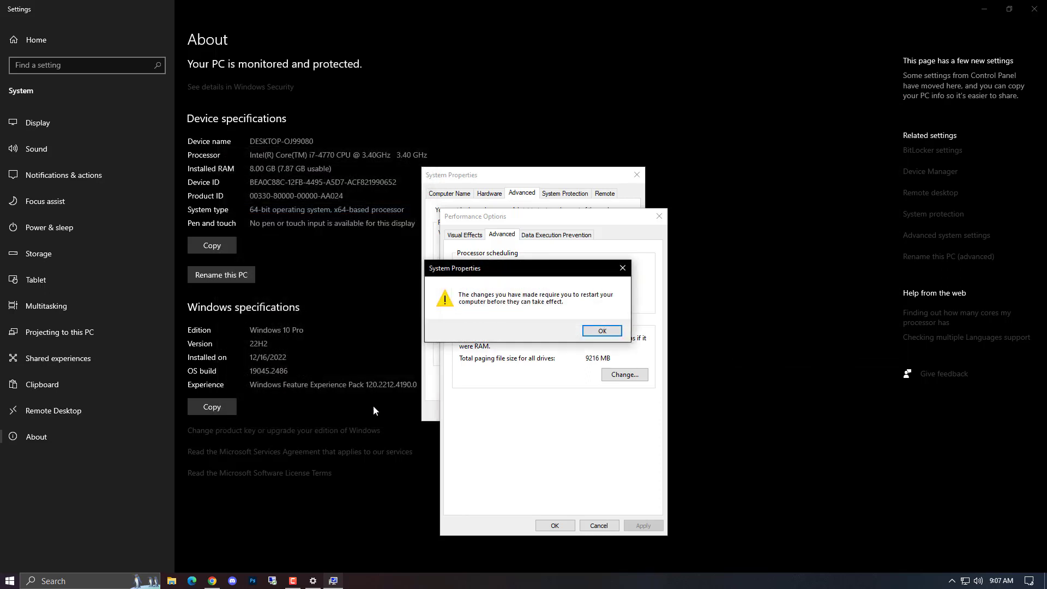
click(602, 331)
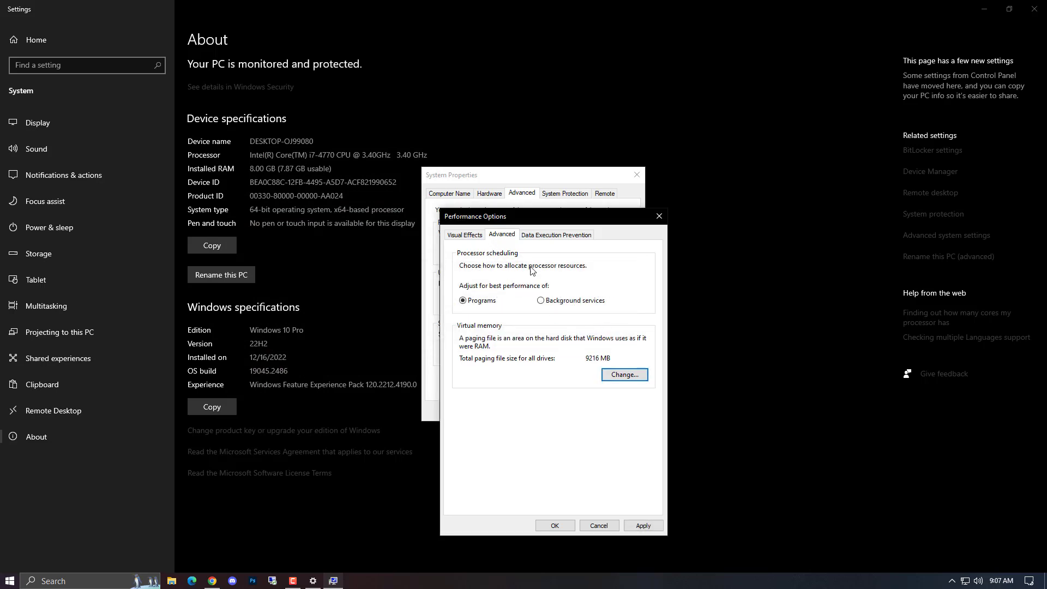
click(546, 236)
click(503, 238)
click(550, 527)
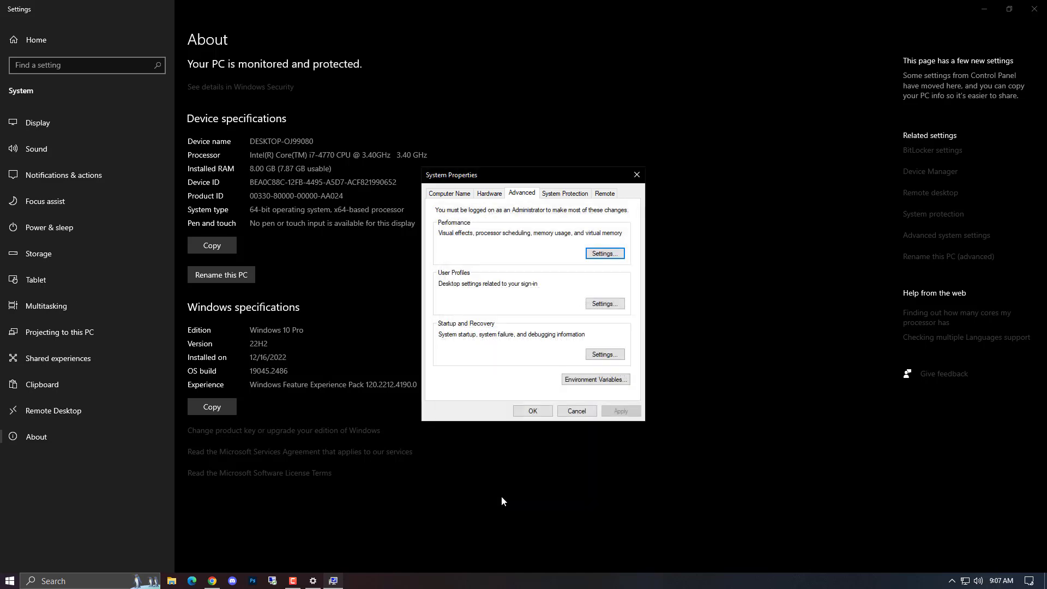
Step: Confirm System Properties without restarting the computer, and close the Settings window
click(533, 410)
click(589, 300)
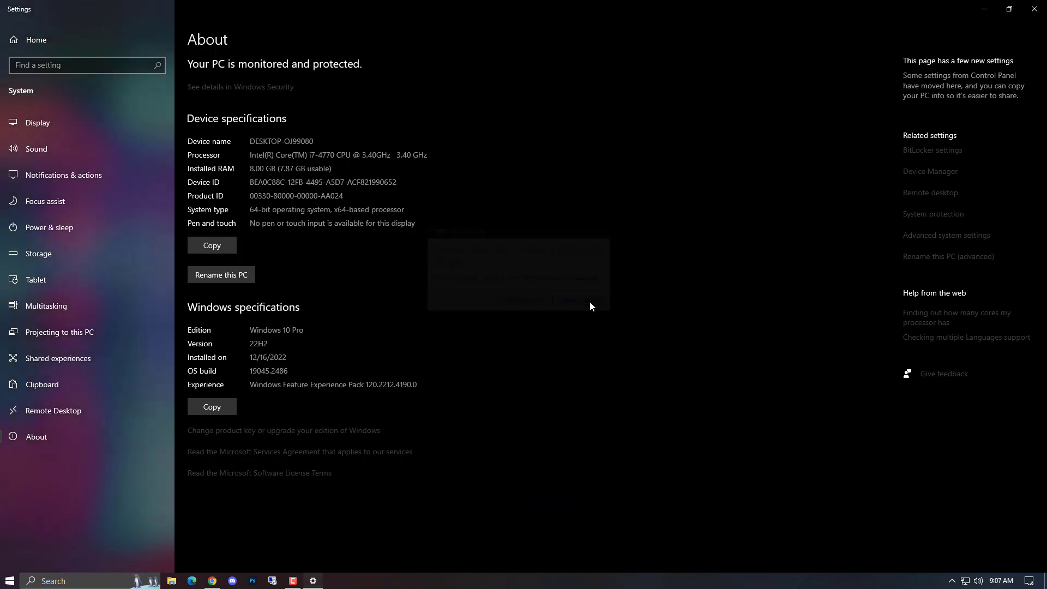
click(1034, 9)
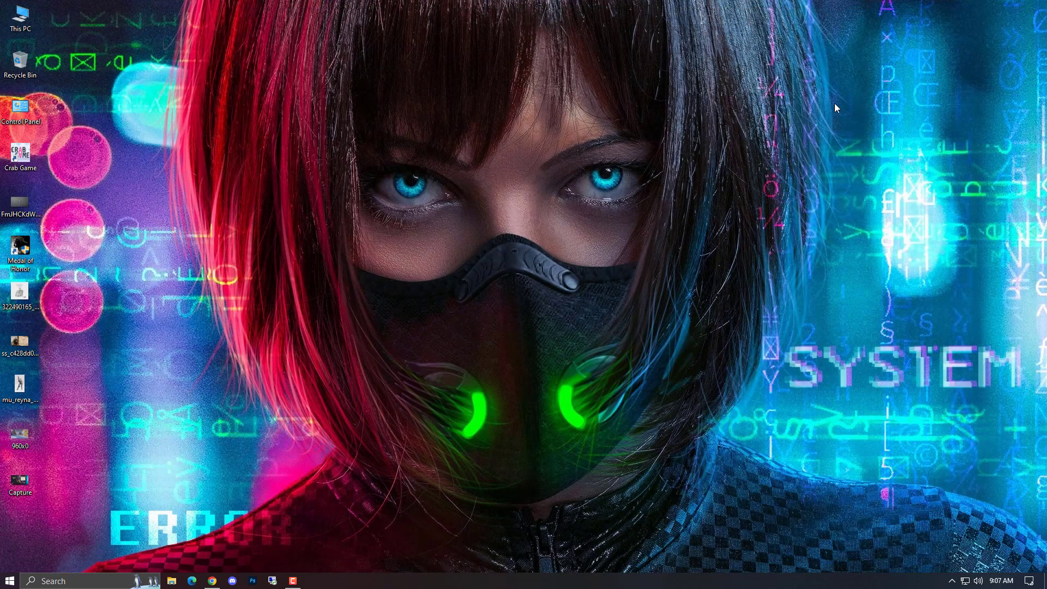